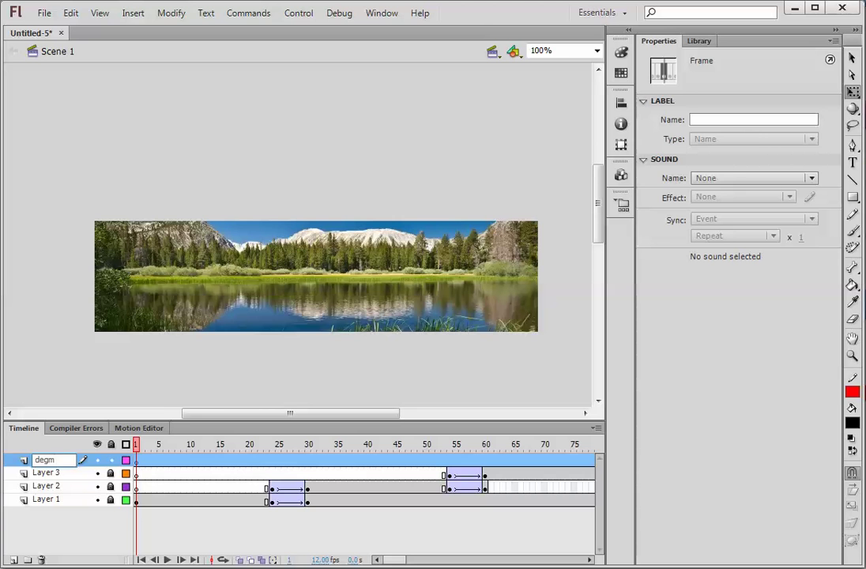
- Name the new layer degmad and draw a dark grey rounded square about 27 px wide above the landscape photo
text(d)
click(96, 390)
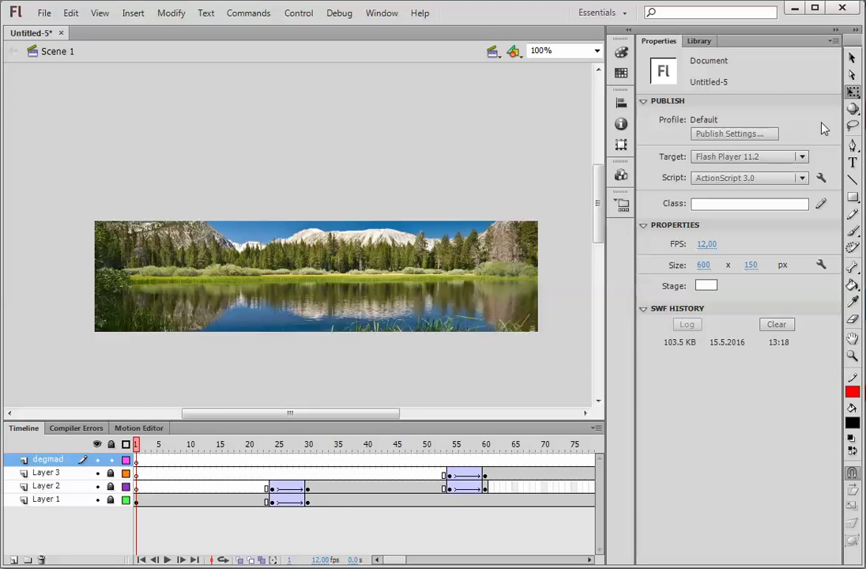
click(853, 197)
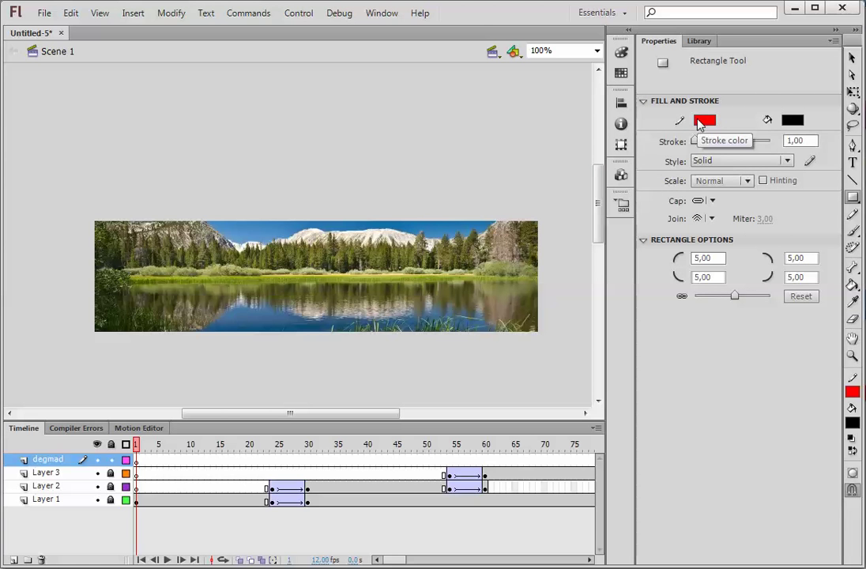
click(791, 123)
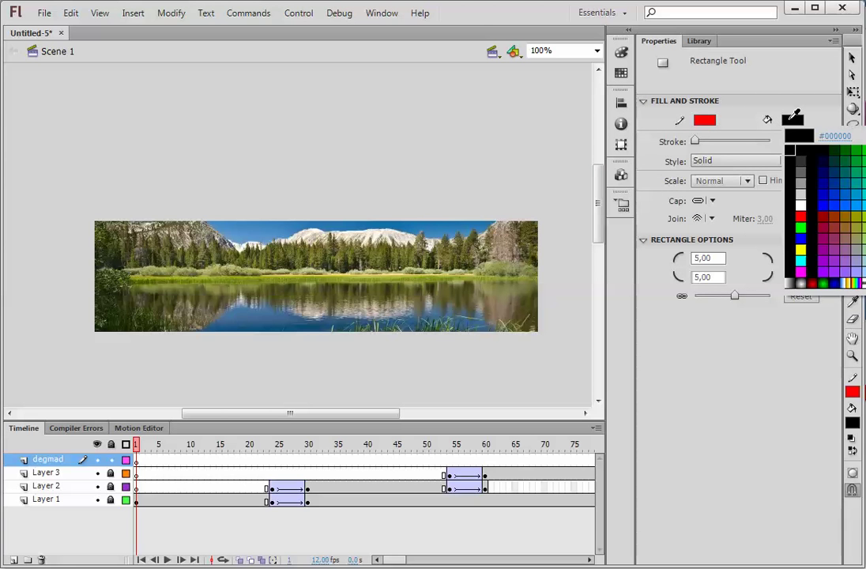
click(804, 168)
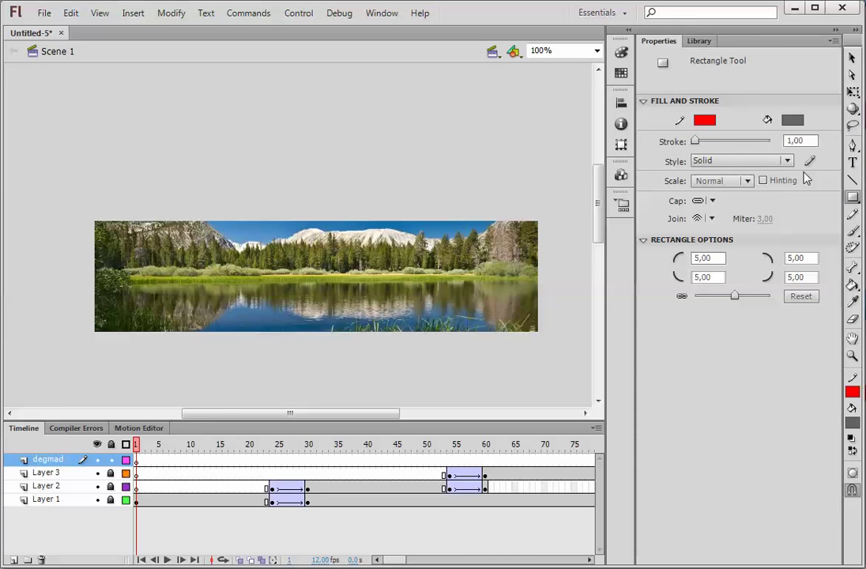
click(717, 258)
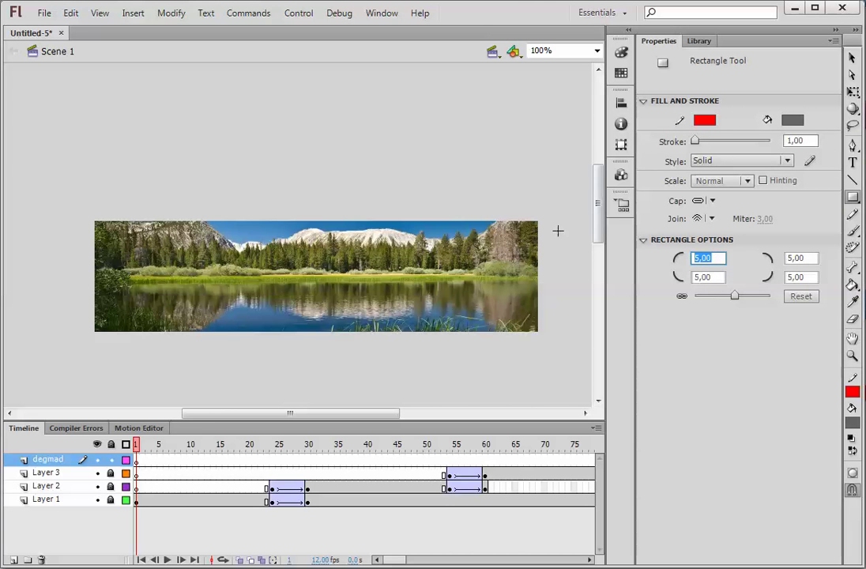
drag(433, 179, 453, 198)
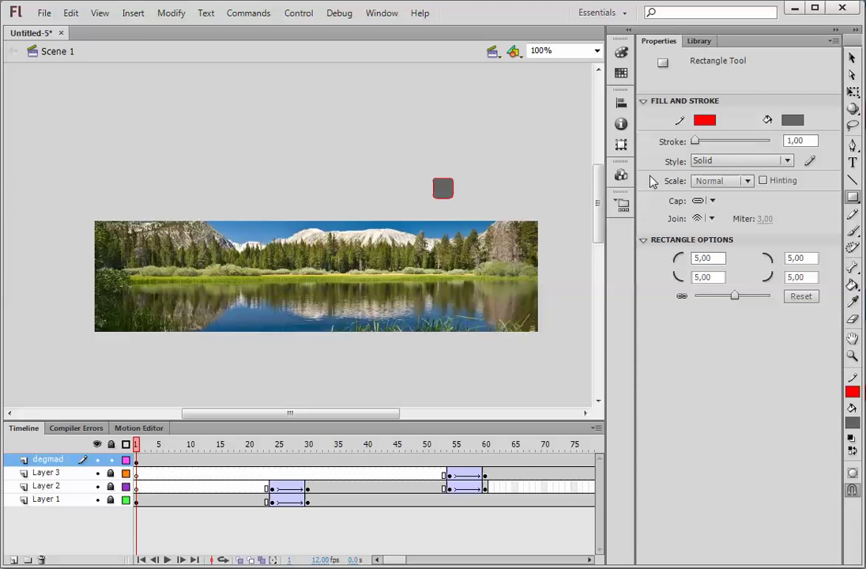
- Convert the whole rounded square, including its outline, to a Button symbol named dugme1 with a centre registration point
click(852, 59)
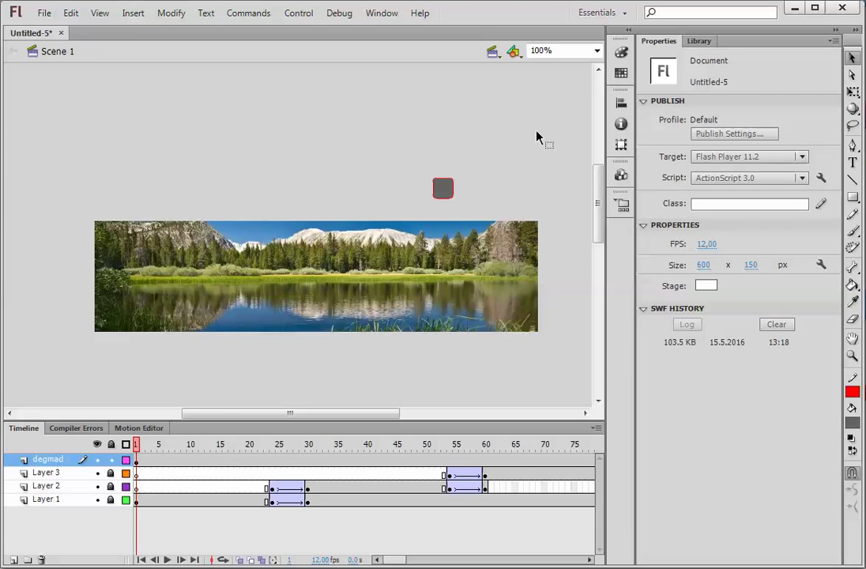
drag(479, 219, 423, 170)
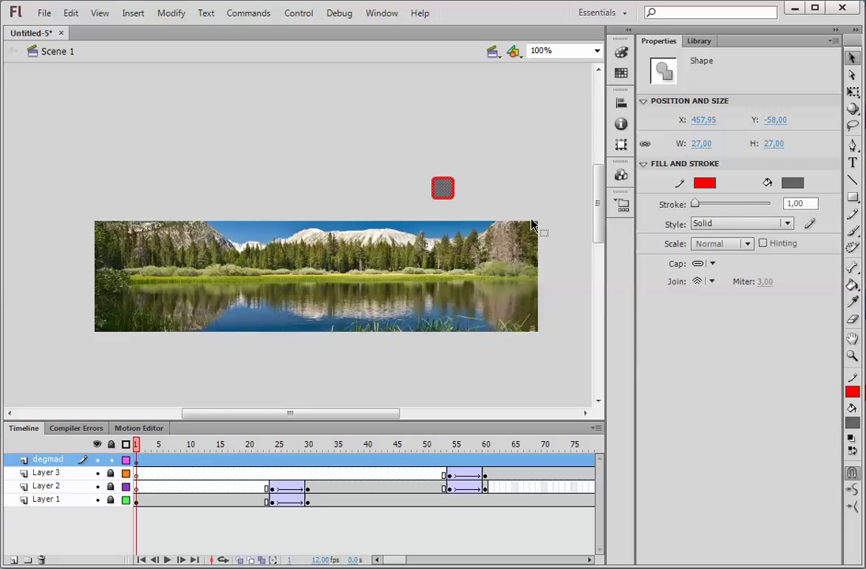
key(F8)
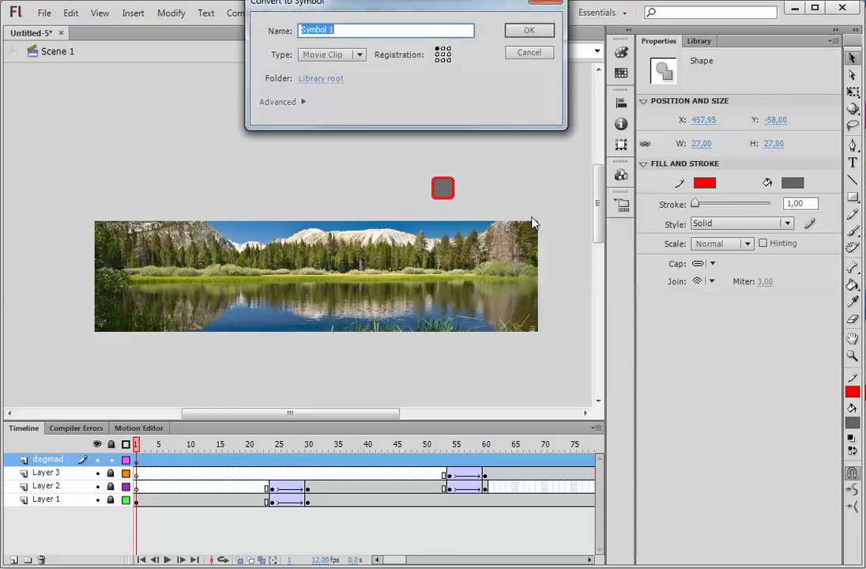
text(d)
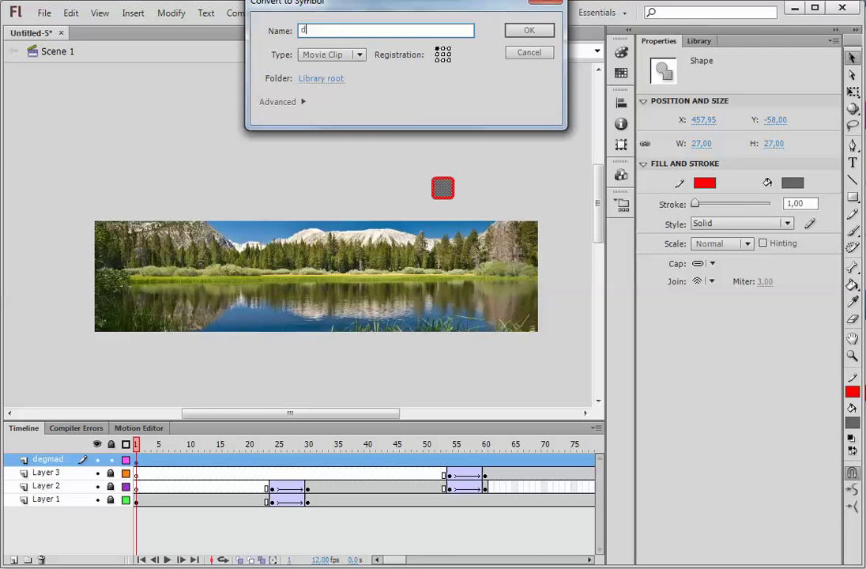
text(ugme1)
click(340, 55)
click(336, 88)
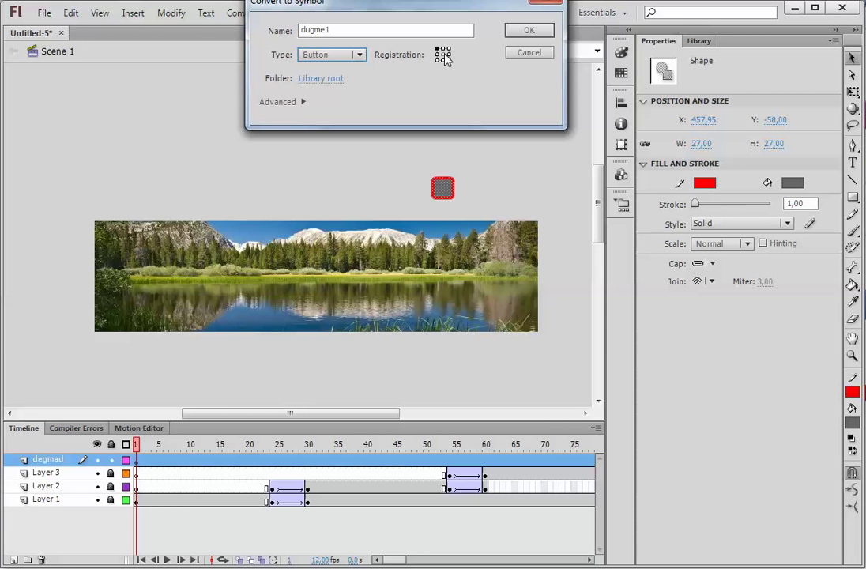
click(519, 36)
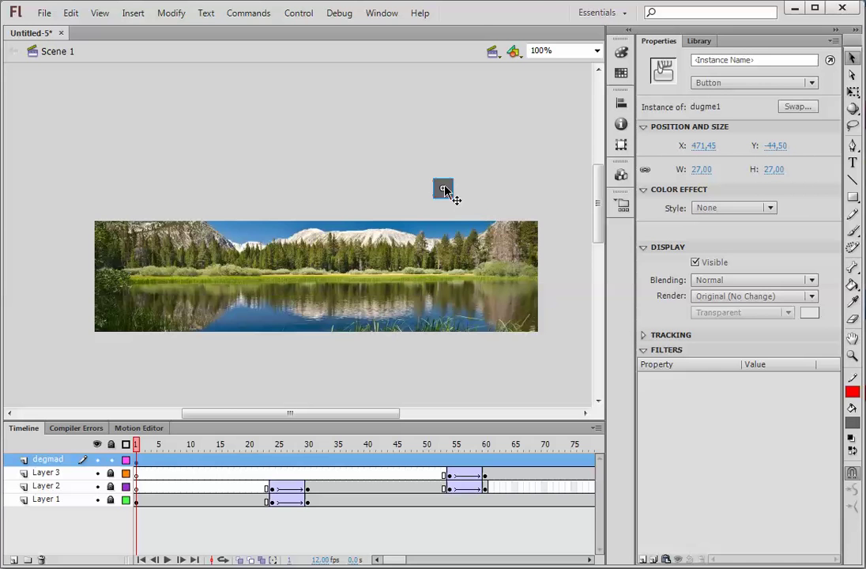
- Open the dugme1 symbol for editing and insert keyframes in its Hit, Down and Over states
double_click(443, 190)
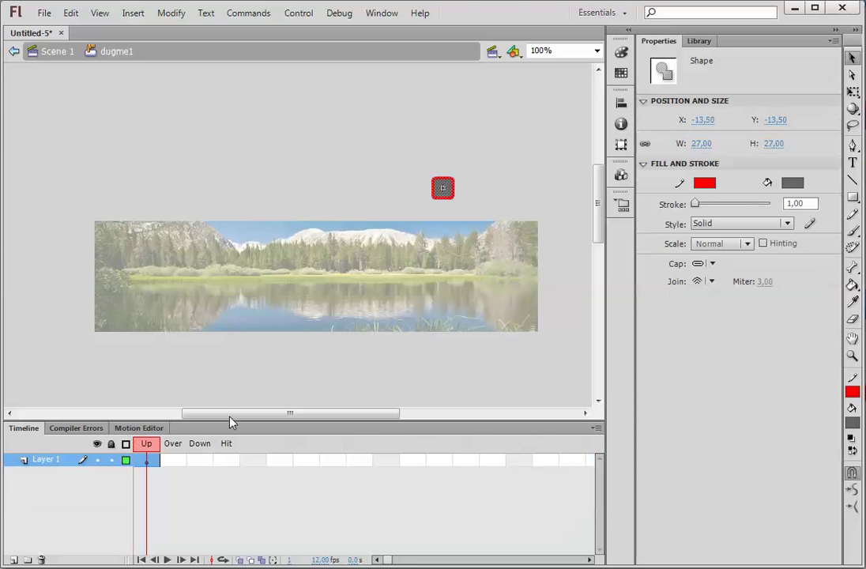
click(227, 460)
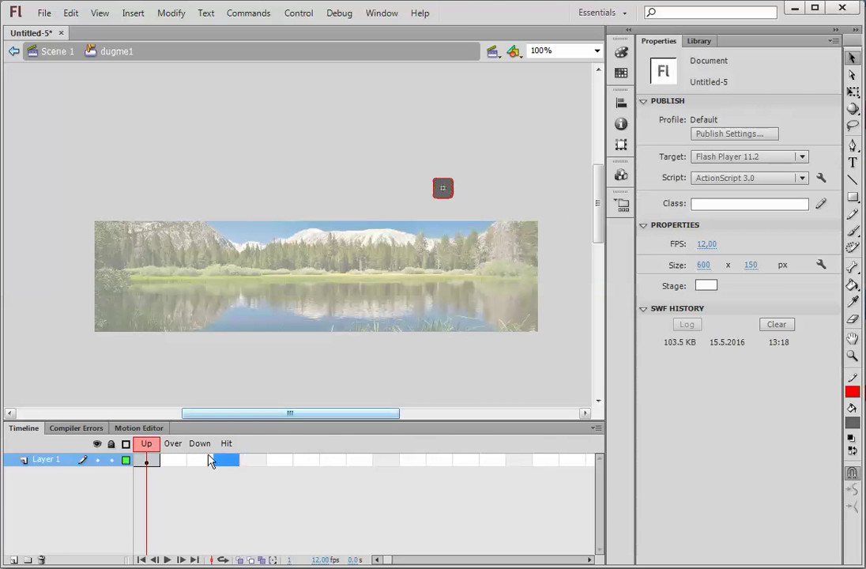
right_click(229, 457)
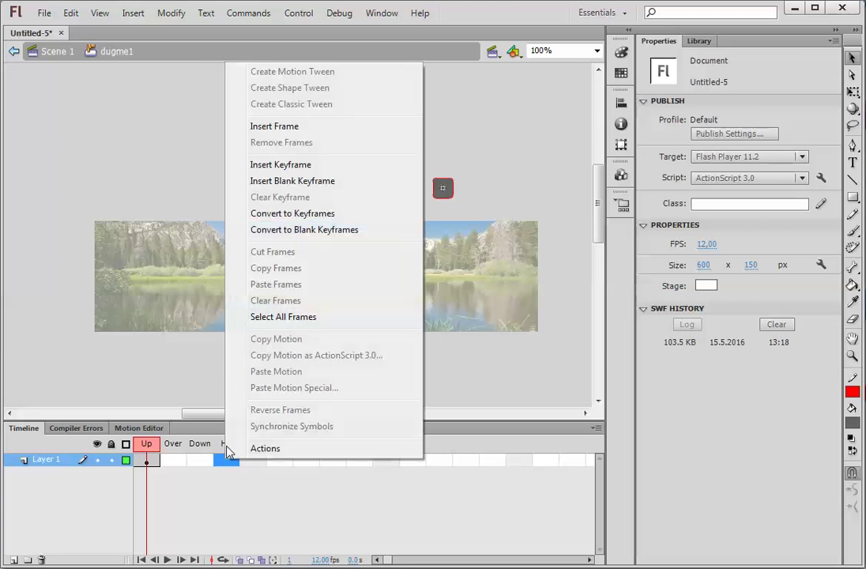
click(294, 169)
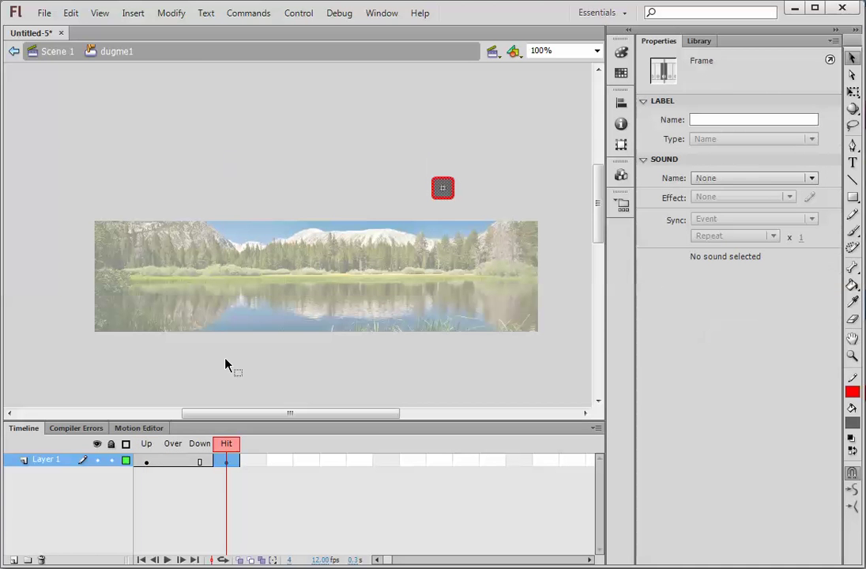
right_click(200, 459)
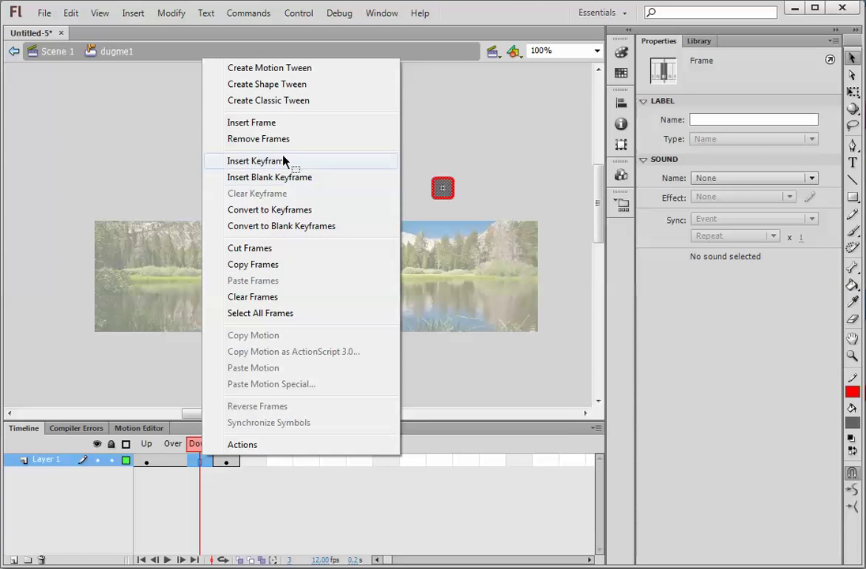
click(286, 160)
right_click(174, 465)
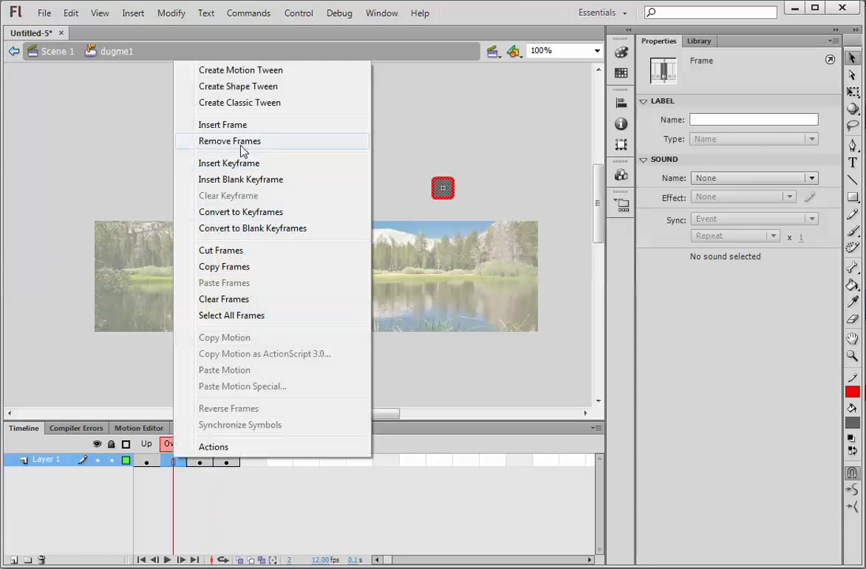
click(224, 165)
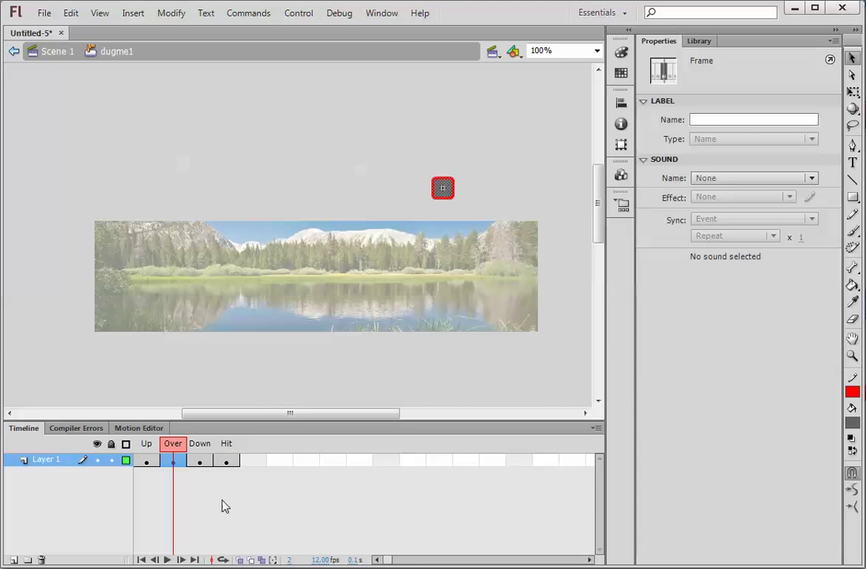
- Add a second layer inside the button and place the white text 1 over the square in the Up state
click(13, 560)
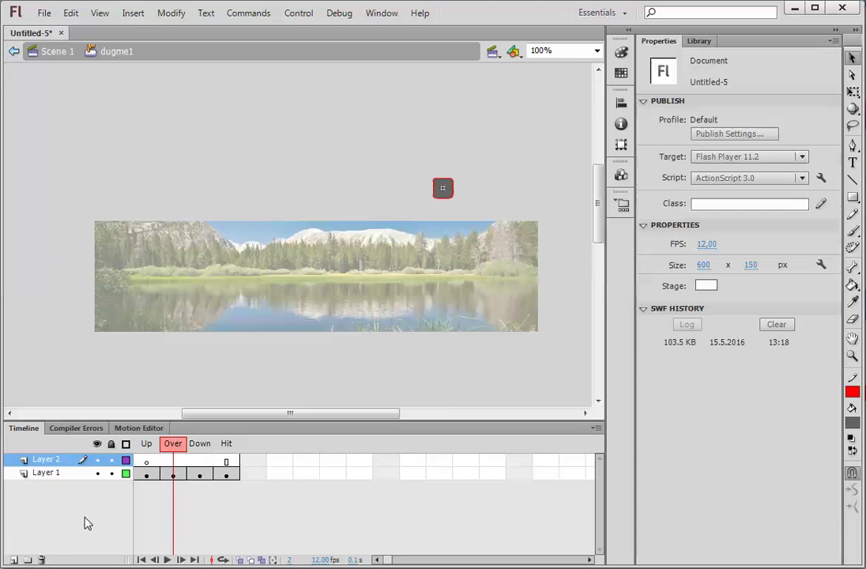
click(145, 463)
key(t)
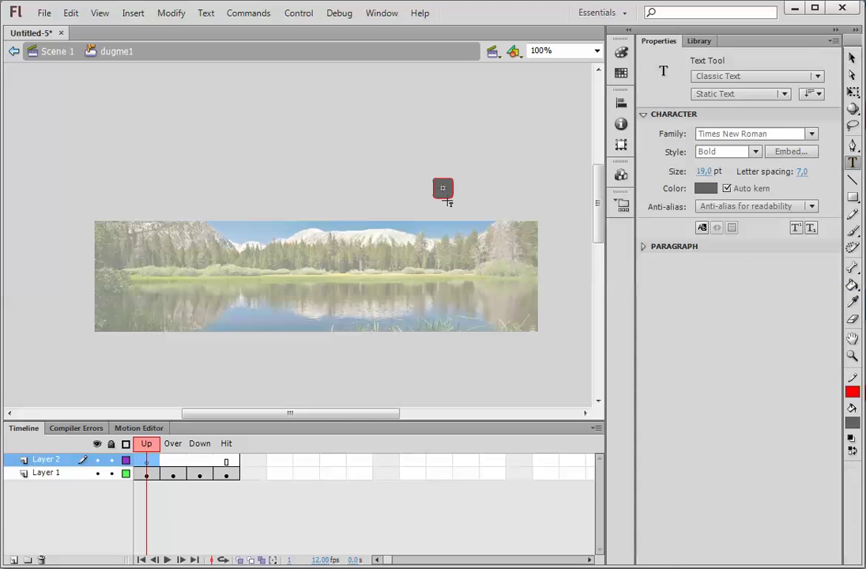
click(442, 188)
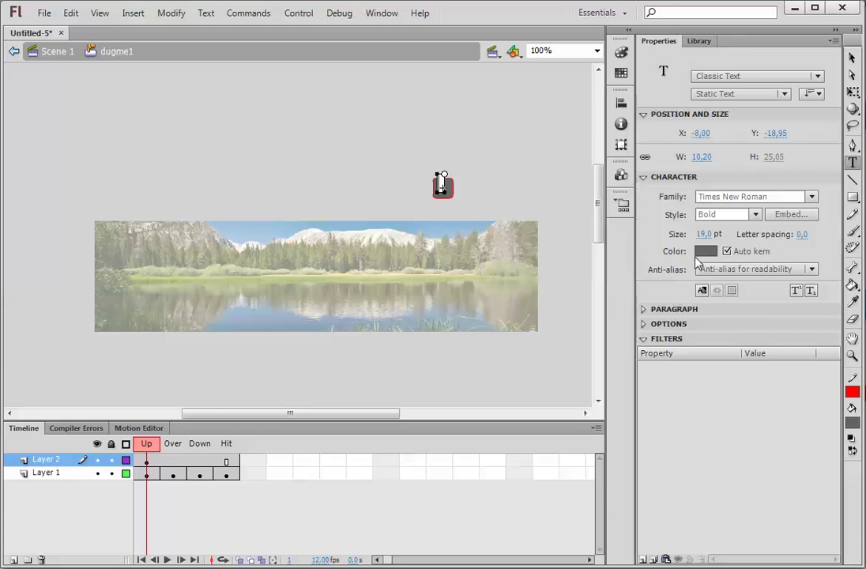
click(704, 251)
click(715, 327)
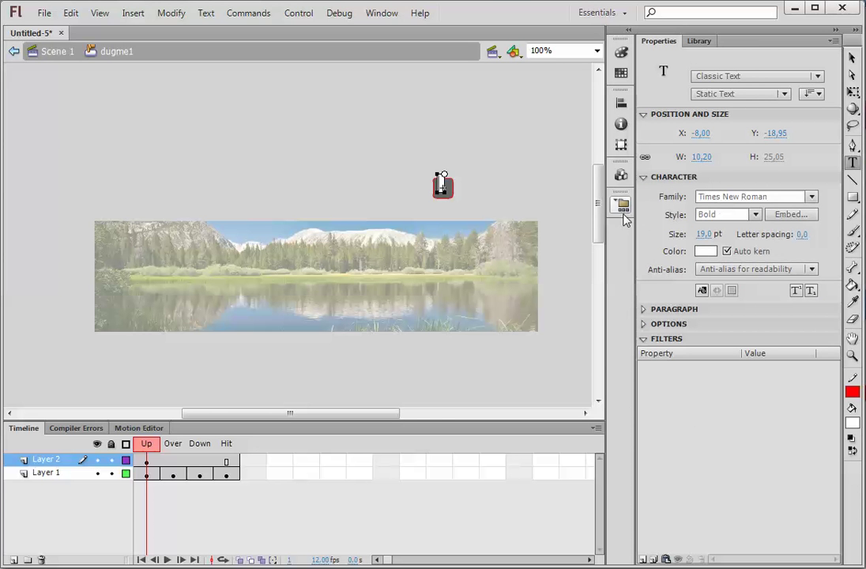
text(1)
click(853, 60)
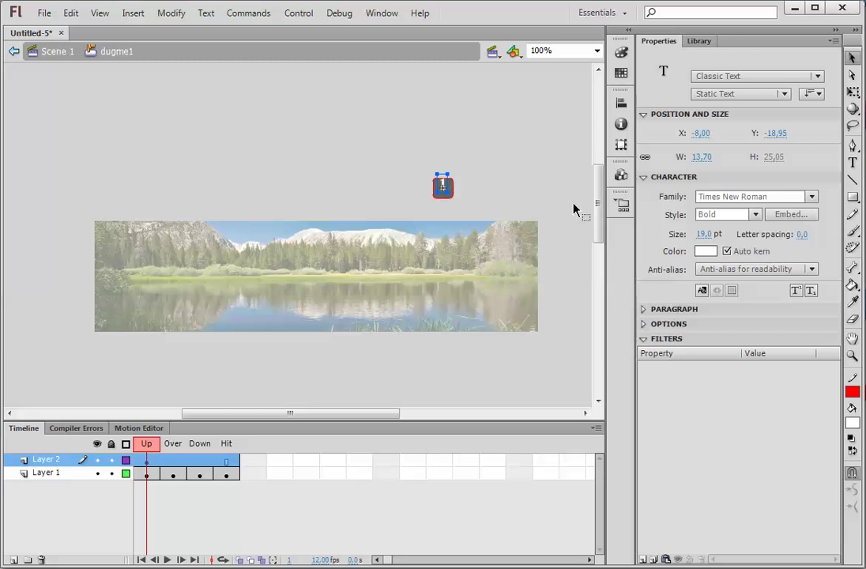
- Nudge the number 1 down in small increments to centre it on the square
key(Down)
key(Down)
key(Down)
key(Down)
key(Down)
- Change the square's fill on Layer 1 to light purple-blue in the Over state
click(173, 474)
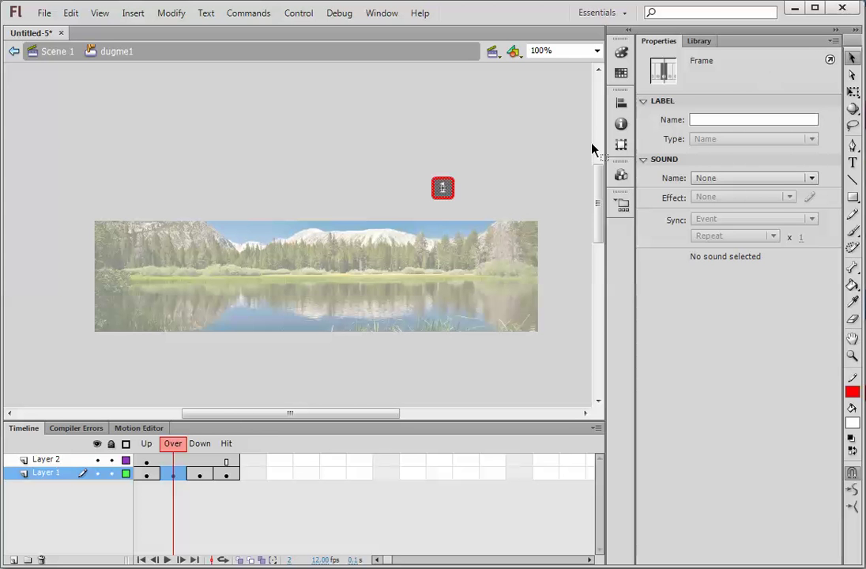
click(447, 194)
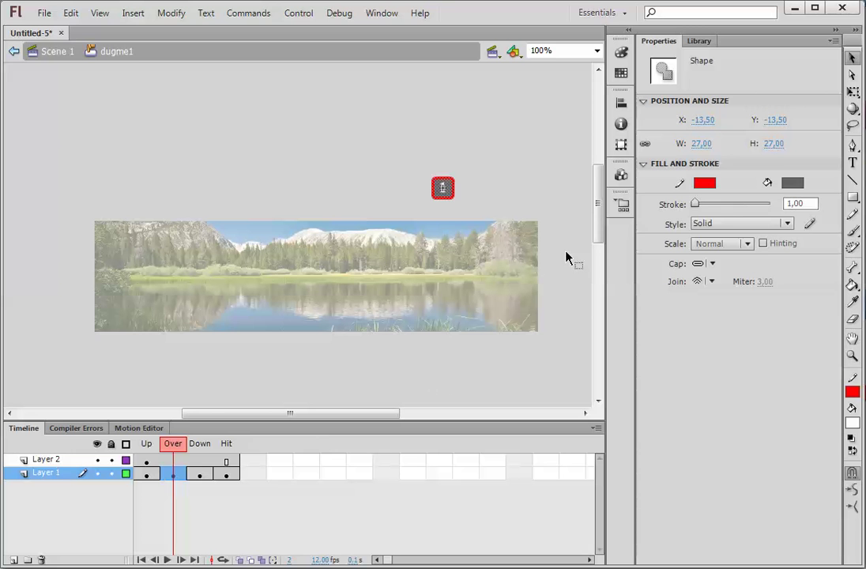
click(791, 185)
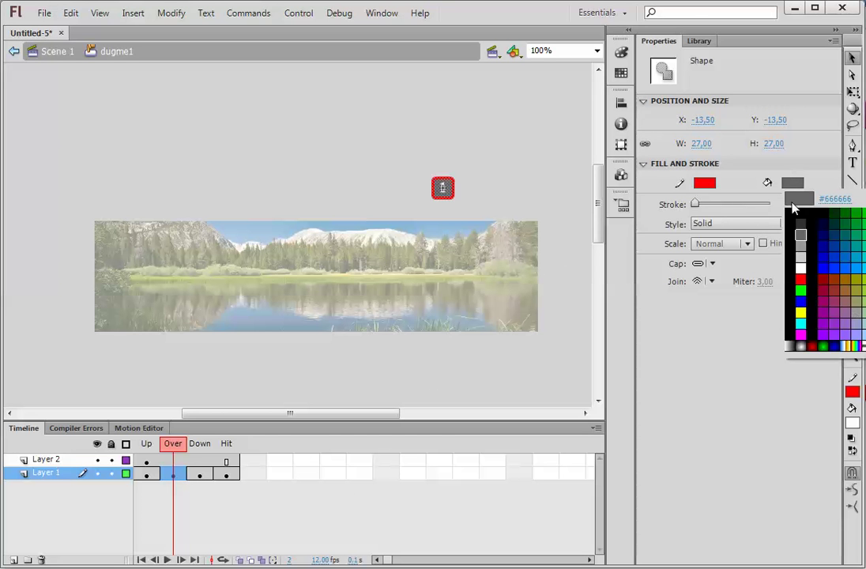
click(856, 317)
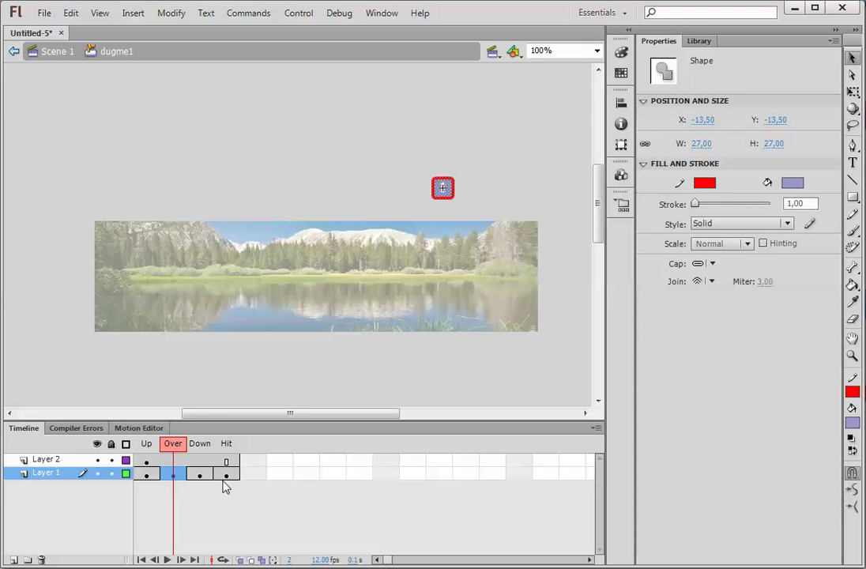
- Set the square's fill on Layer 1 to dark blue in the Down state and return to Scene 1
click(201, 475)
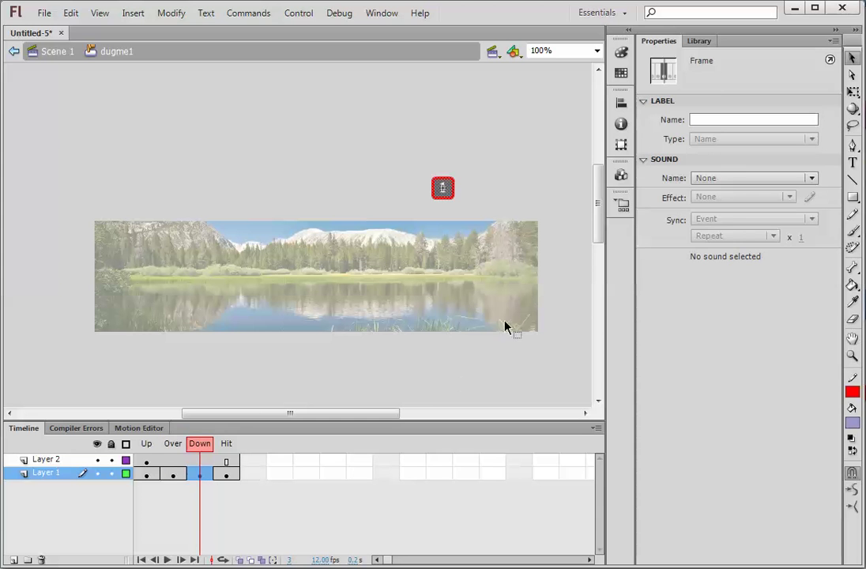
click(442, 201)
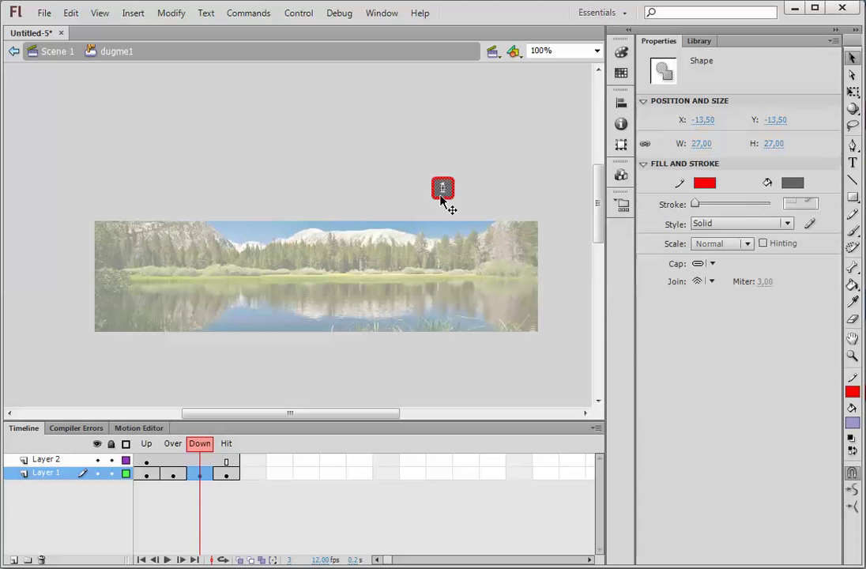
click(793, 183)
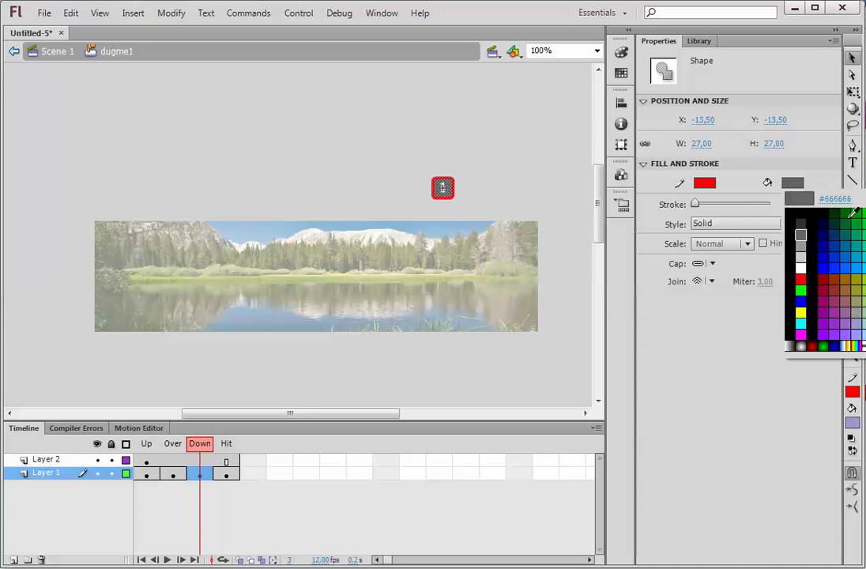
click(801, 290)
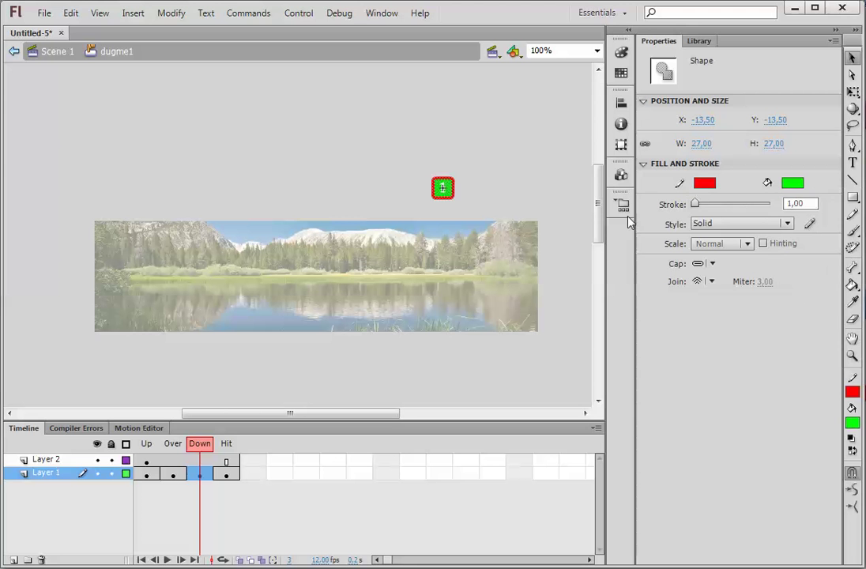
click(794, 185)
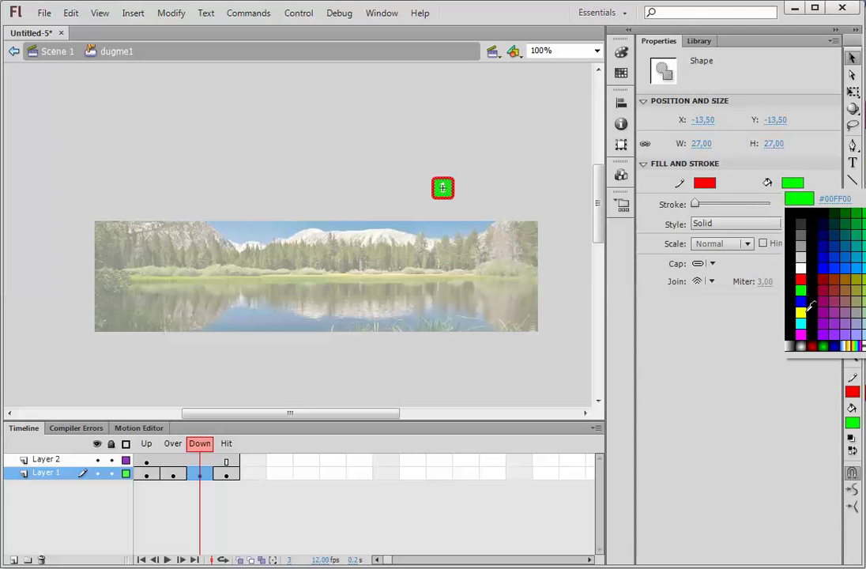
click(826, 245)
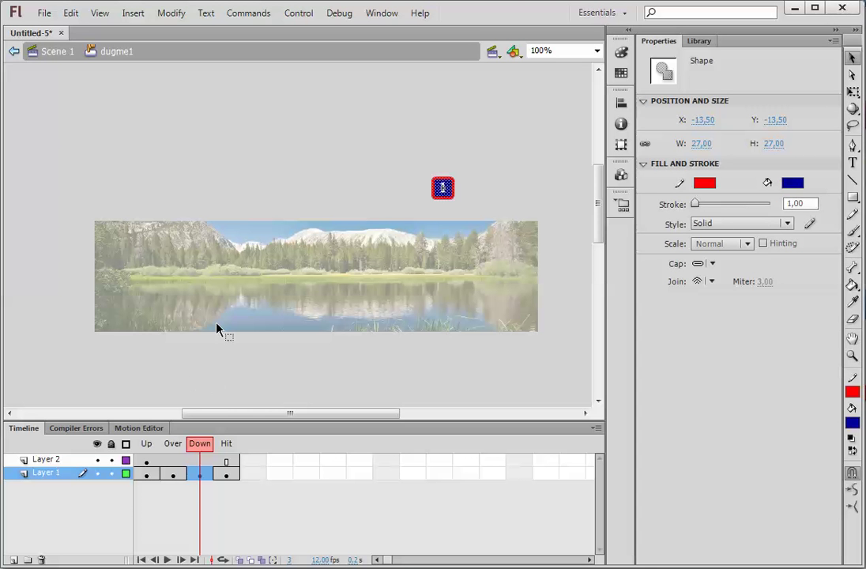
click(57, 52)
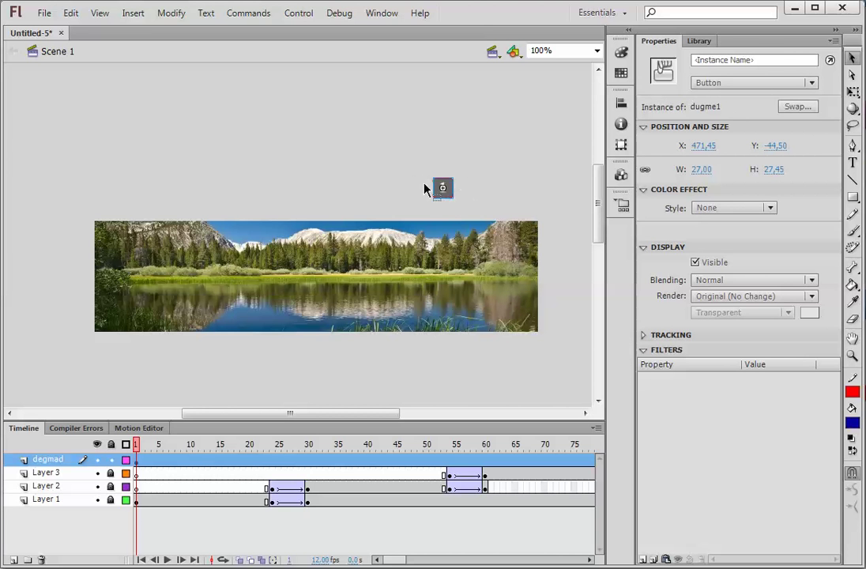
- Give the button on the stage the instance name dugme1
drag(412, 181, 480, 219)
click(724, 61)
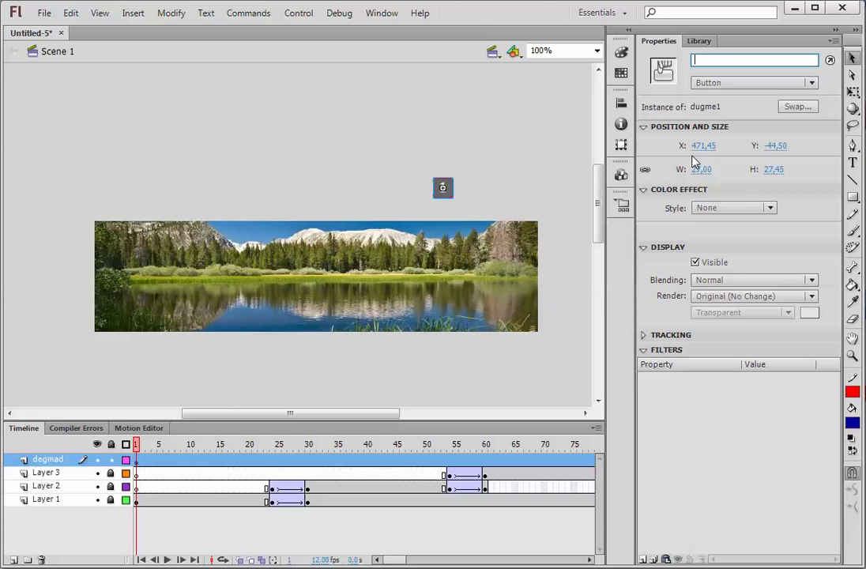
text(dugme1)
- Duplicate the dugme1 button symbol in the library and name the copy dugme2
click(704, 44)
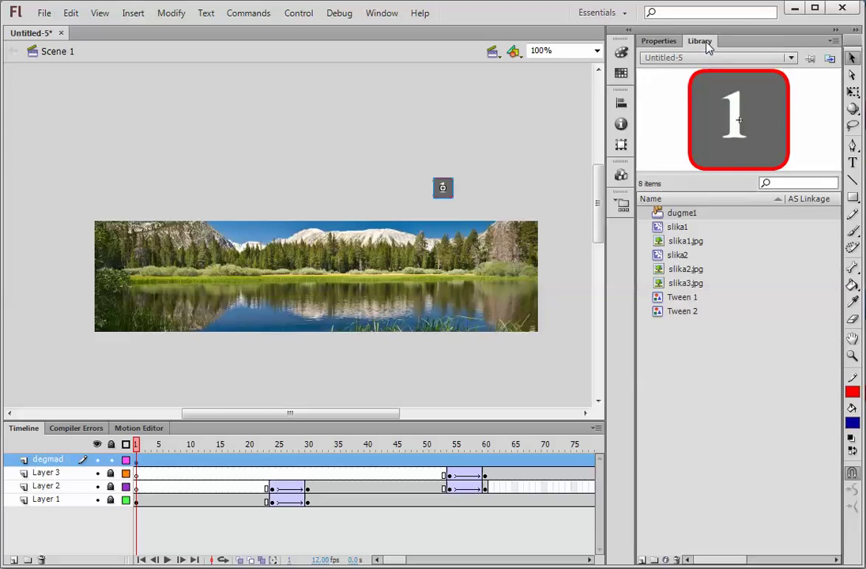
right_click(678, 215)
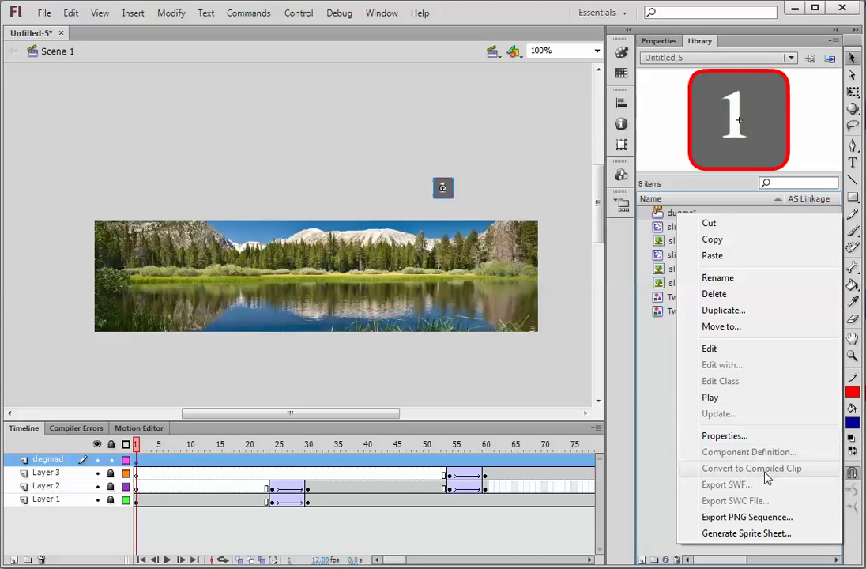
click(778, 311)
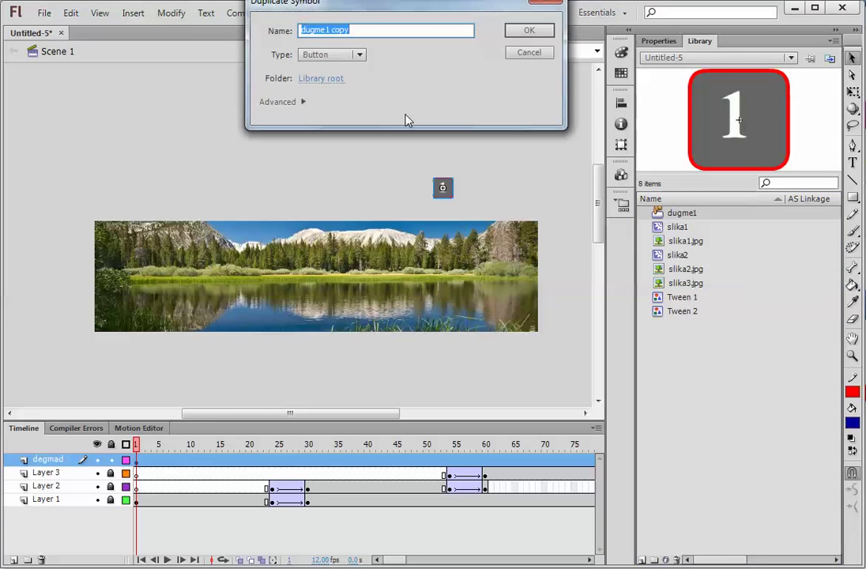
click(386, 29)
key(BackSpace)
key(BackSpace)
key(BackSpace)
key(BackSpace)
key(BackSpace)
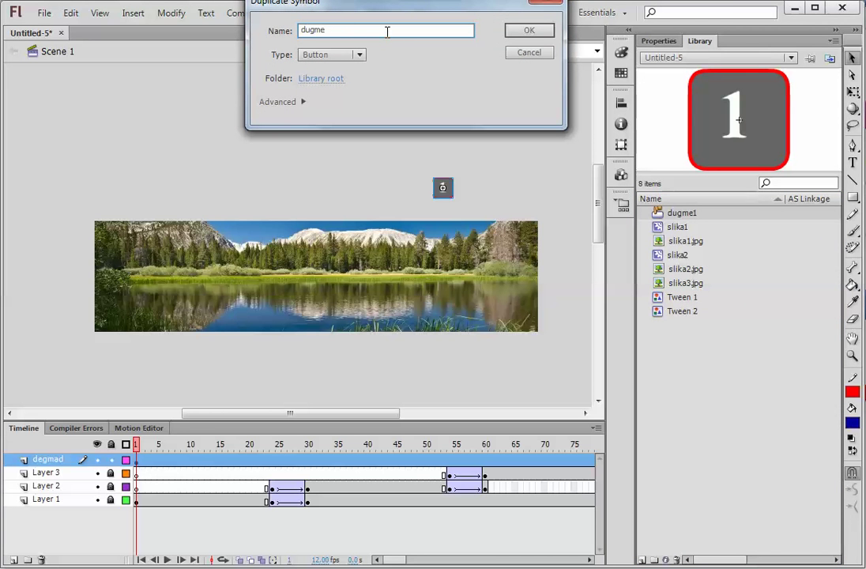
click(526, 31)
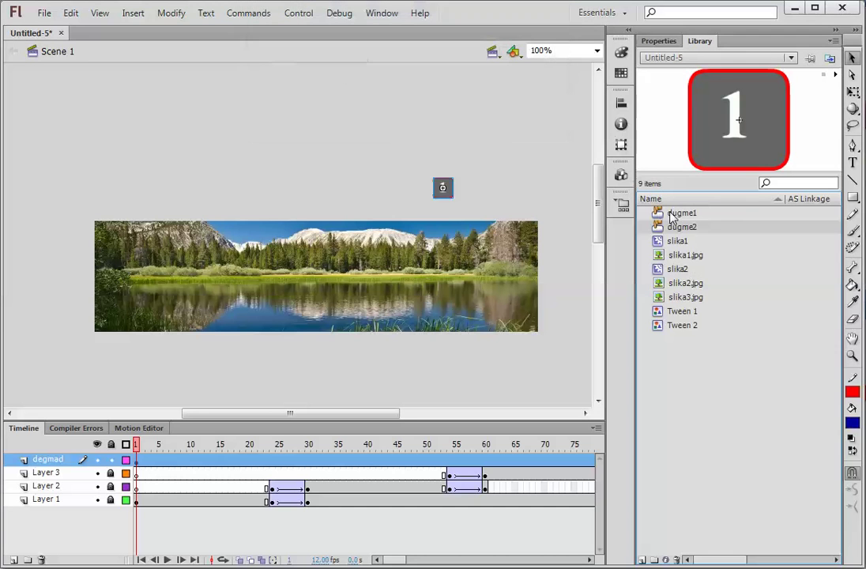
- Duplicate the dugme2 button symbol in the library and name the copy dugme3
right_click(677, 226)
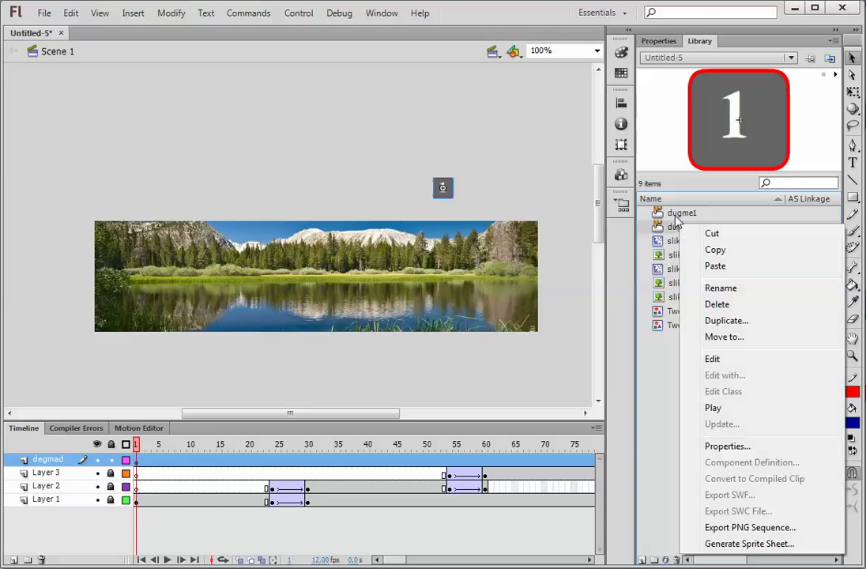
click(721, 320)
drag(358, 33, 331, 33)
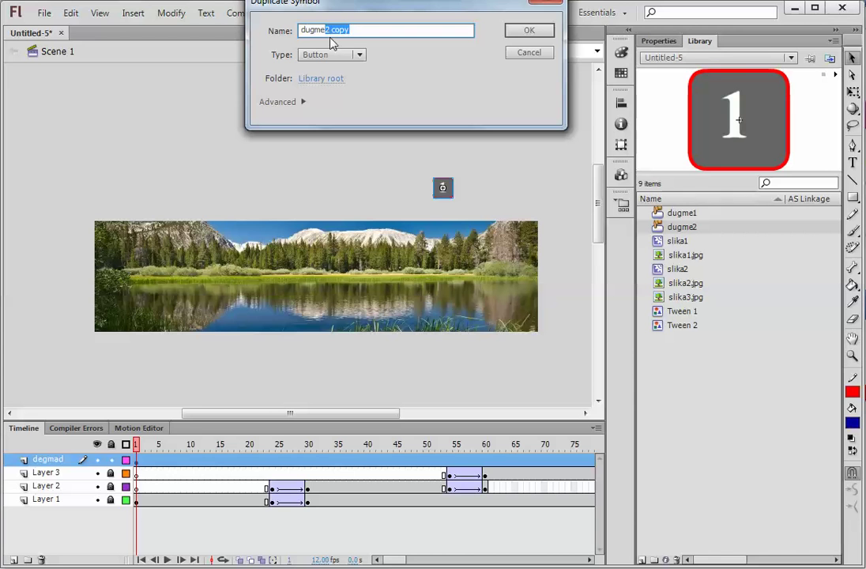
key(BackSpace)
text(3)
click(529, 32)
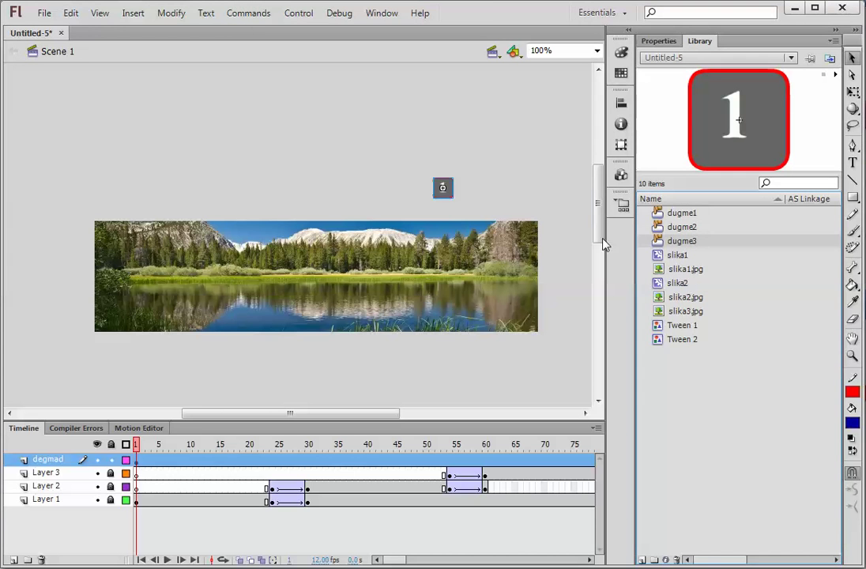
- Place dugme2 and dugme3 from the library beside the first button, forming a row above the banner
drag(661, 227, 474, 190)
drag(674, 246, 506, 195)
click(443, 203)
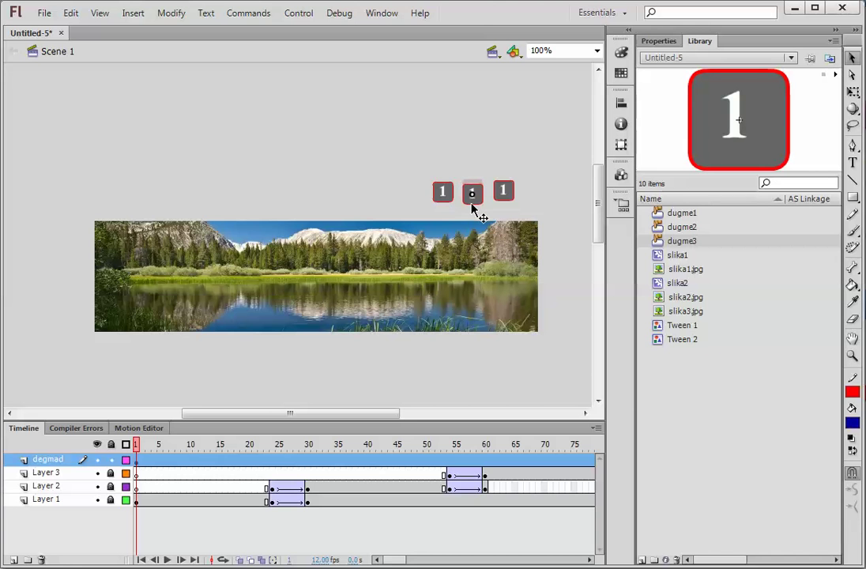
click(472, 203)
click(506, 202)
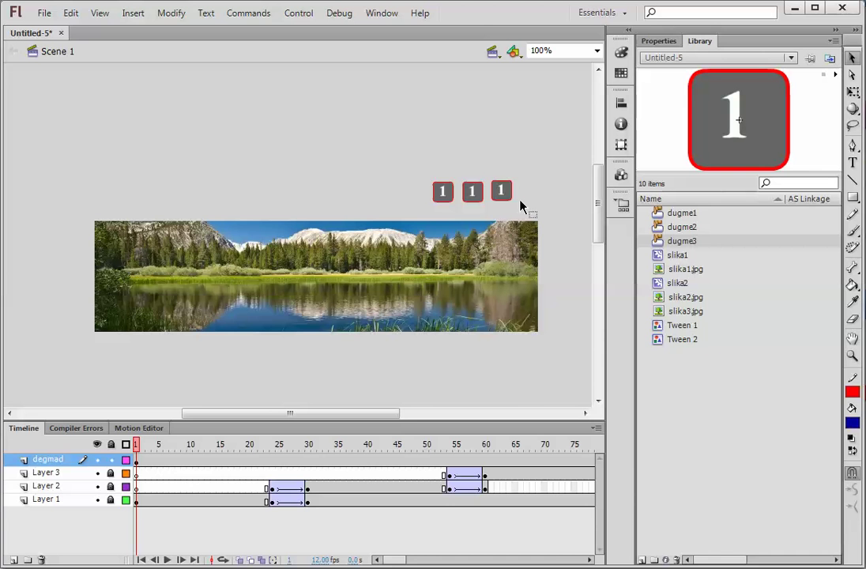
- Try to align the three buttons by their left edges
drag(425, 205, 417, 202)
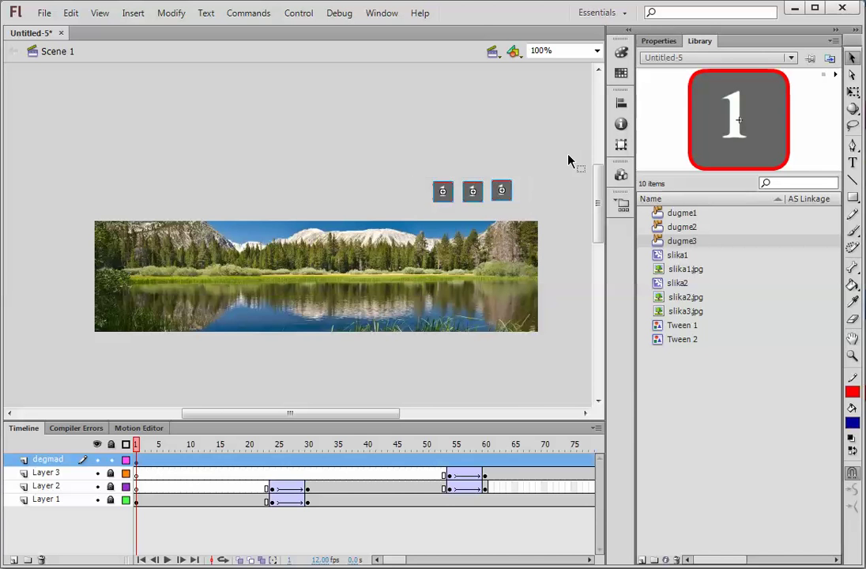
click(620, 104)
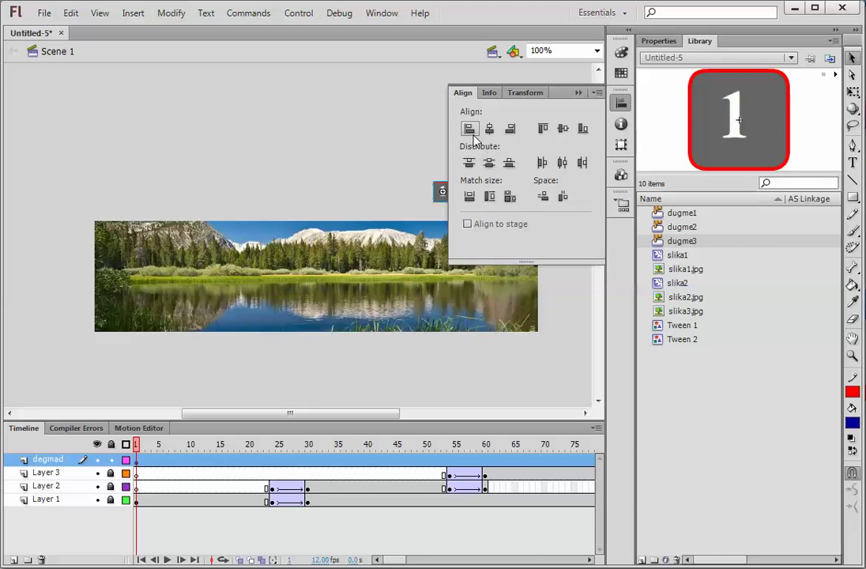
click(440, 160)
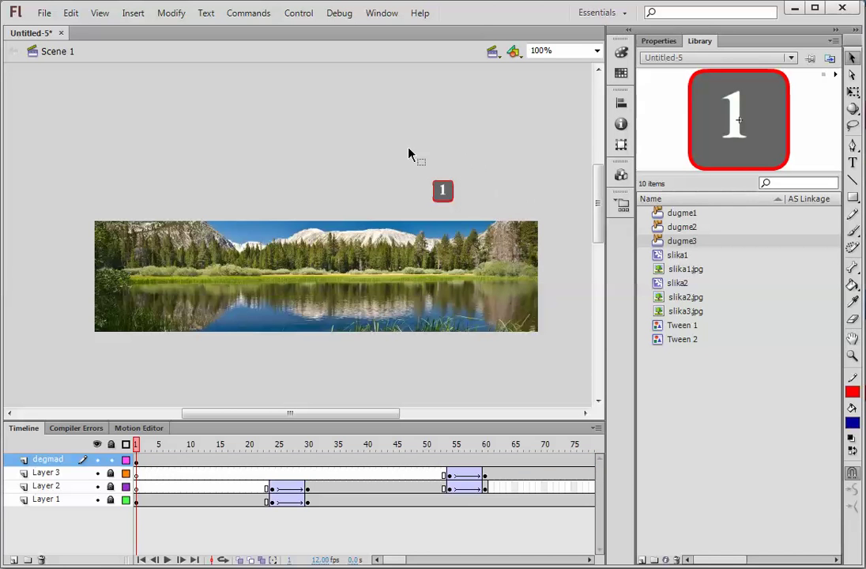
- Spread the second and third buttons out beside the first so the row above the banner has wider gaps
mouse_move(472, 203)
mouse_down()
mouse_move(550, 226)
mouse_move(478, 209)
mouse_up()
key(shift+Right)
key(shift+Right)
key(shift+Right)
key(shift+Right)
key(shift+Right)
drag(448, 200, 493, 209)
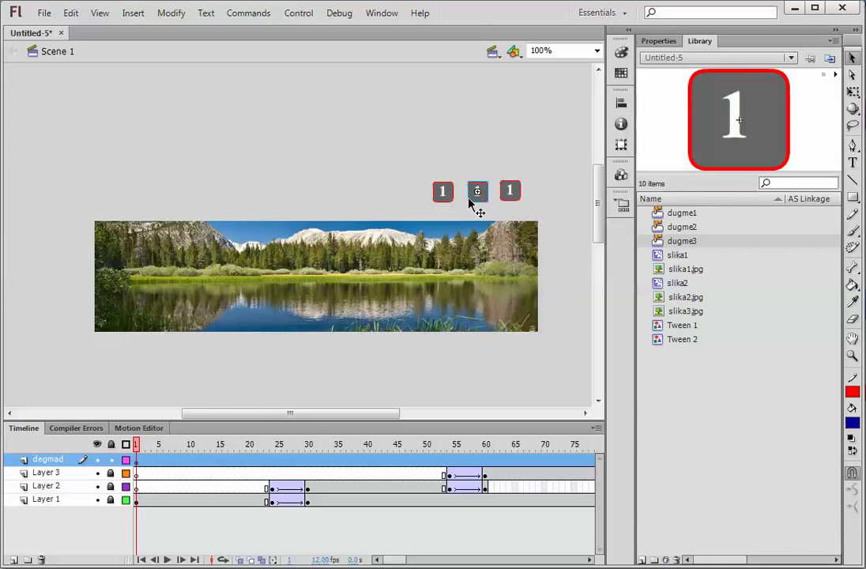
click(491, 209)
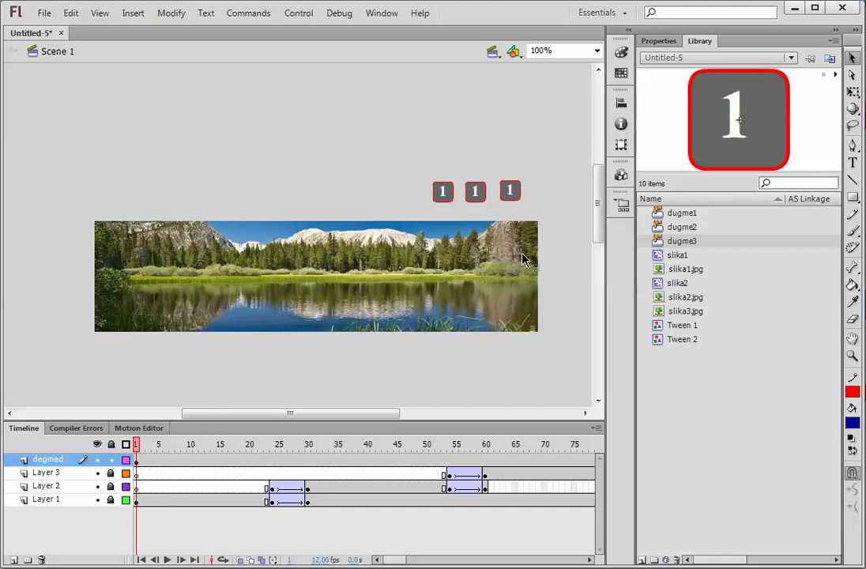
- Give the middle button the instance name dugme2
click(475, 194)
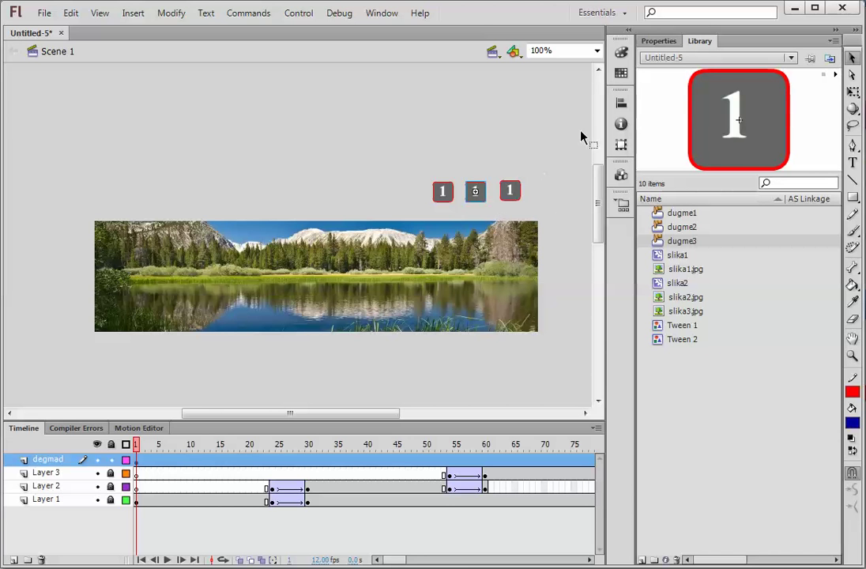
click(657, 42)
click(700, 59)
text(du)
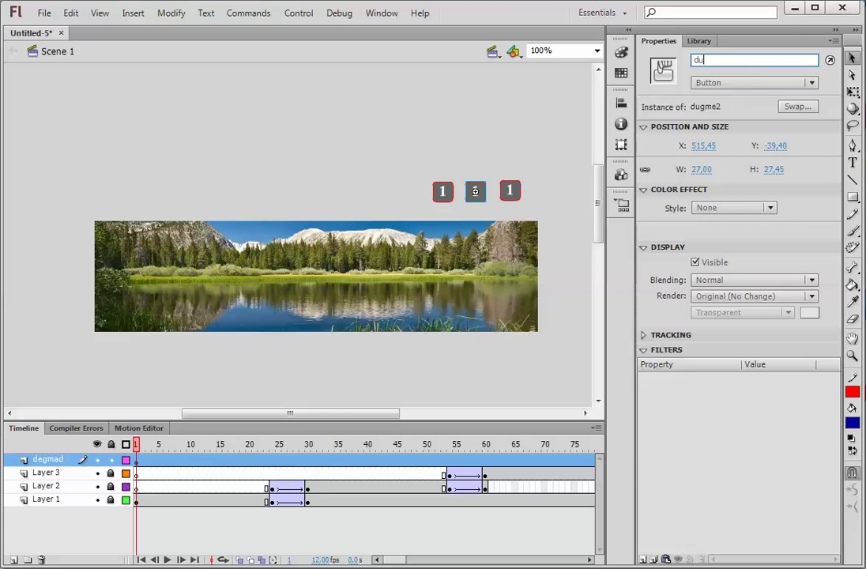
text(gme2)
- Change the number inside the dugme2 symbol to 2 on Layer 2 and return to Scene 1
double_click(478, 193)
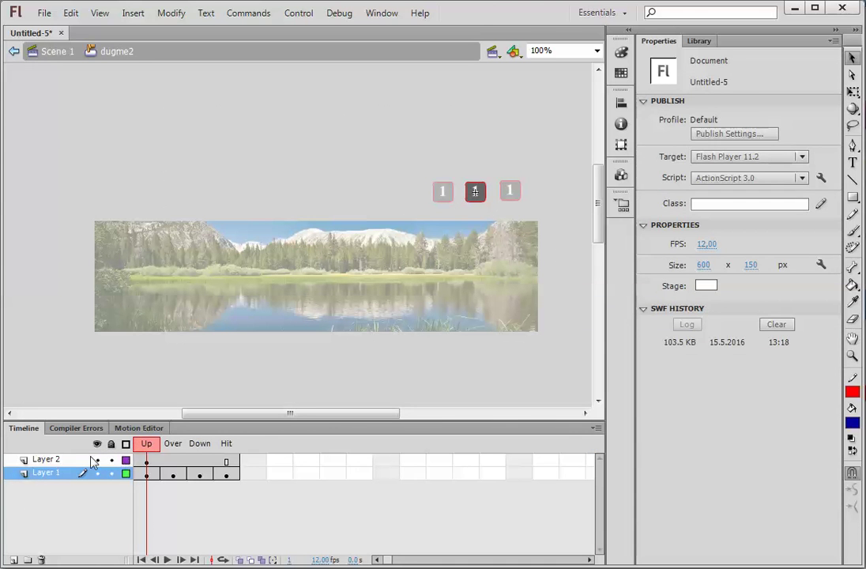
click(147, 460)
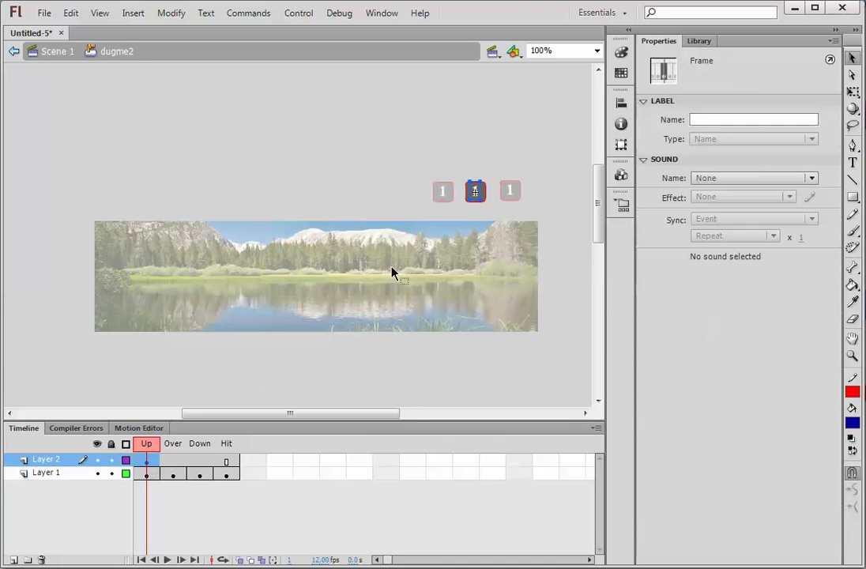
double_click(477, 192)
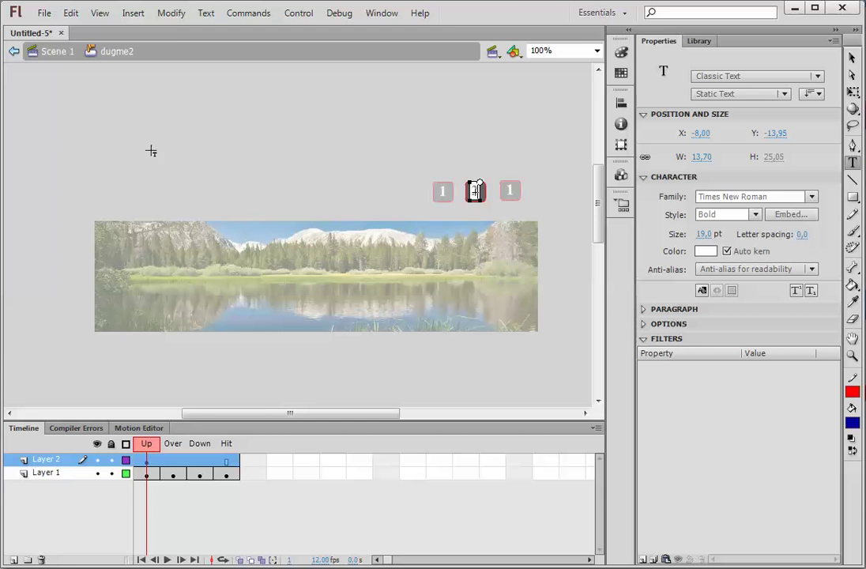
click(57, 51)
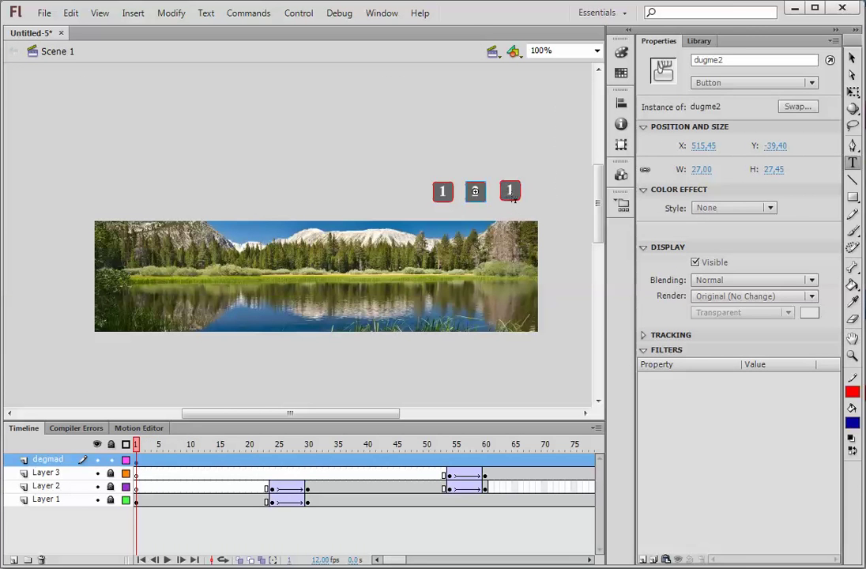
- Give the third button in the row the instance name dugme3
click(511, 192)
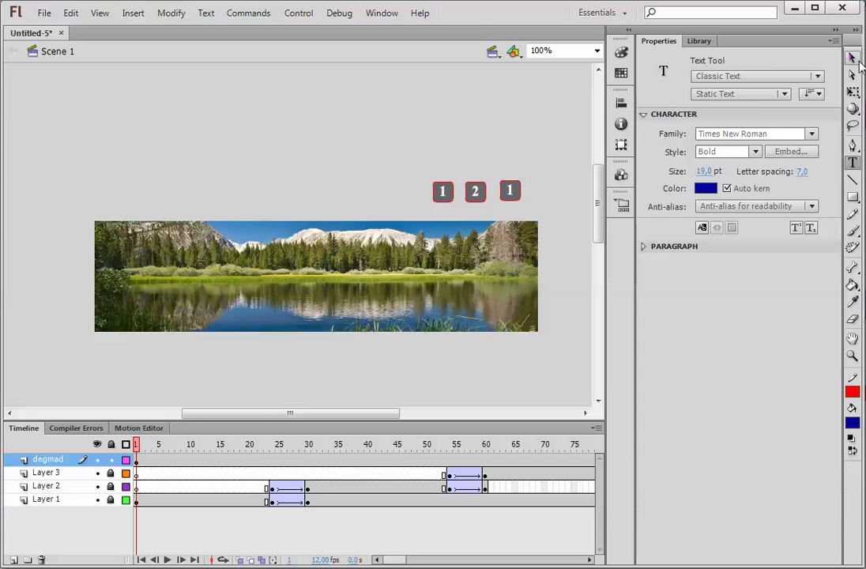
key(v)
click(512, 192)
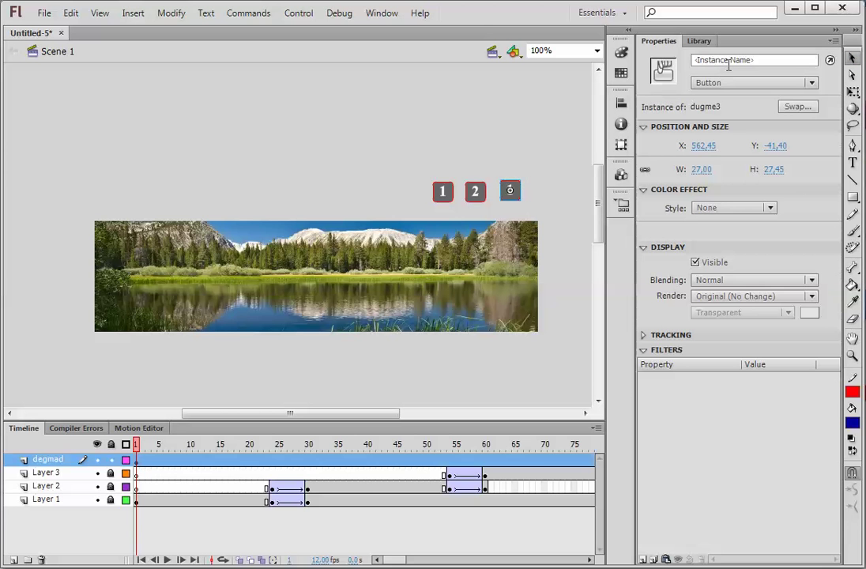
click(698, 60)
text(du)
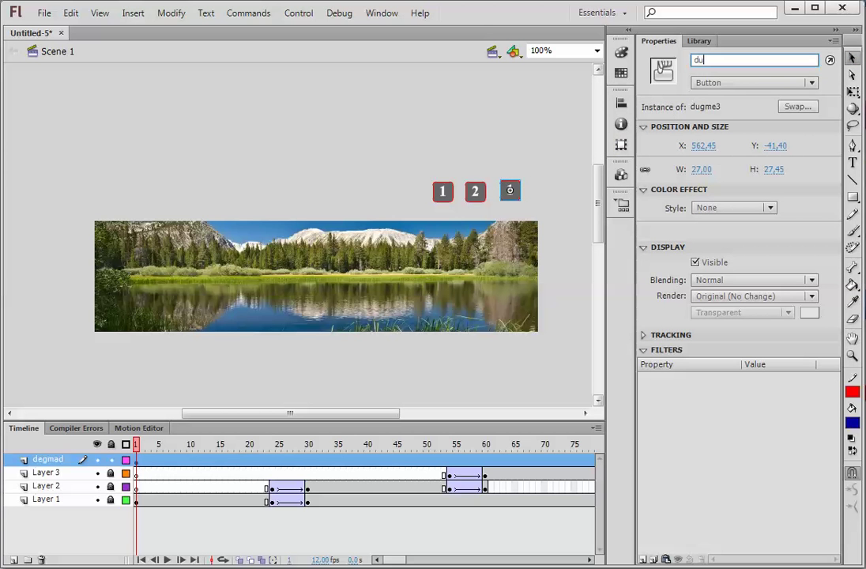
text(gme3)
click(570, 218)
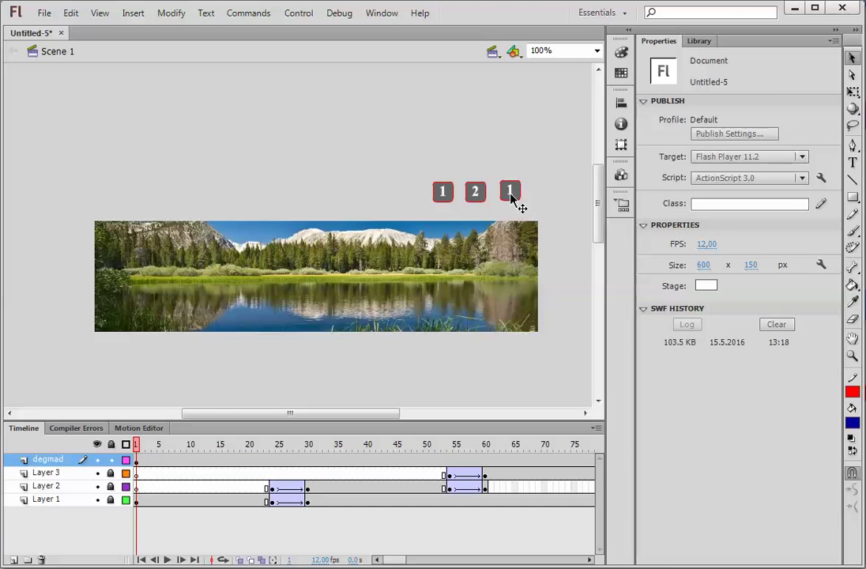
- Change the number inside the dugme3 symbol to 3 on Layer 2 and return to Scene 1
double_click(511, 193)
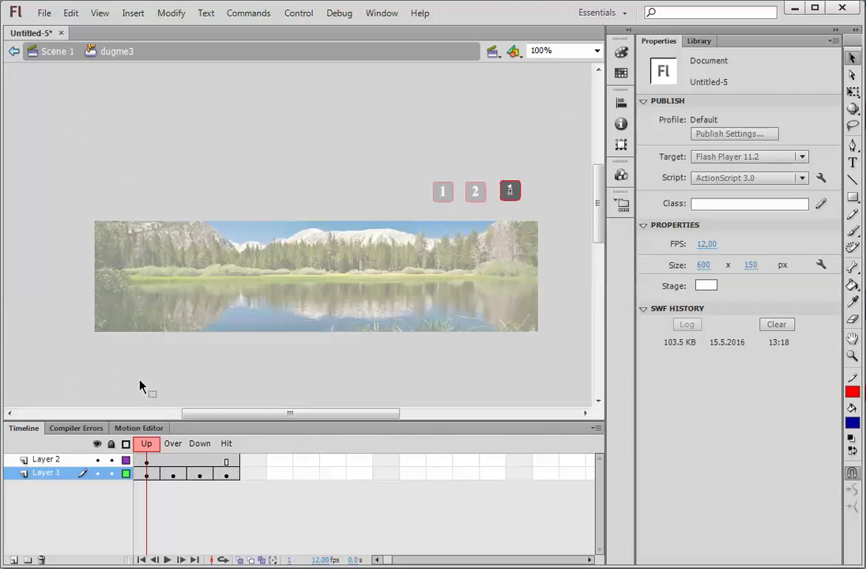
click(145, 461)
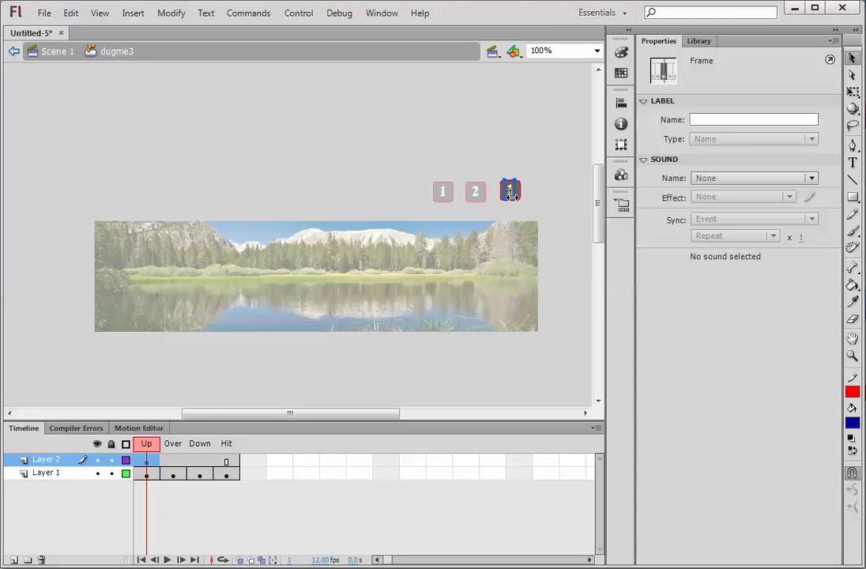
double_click(511, 191)
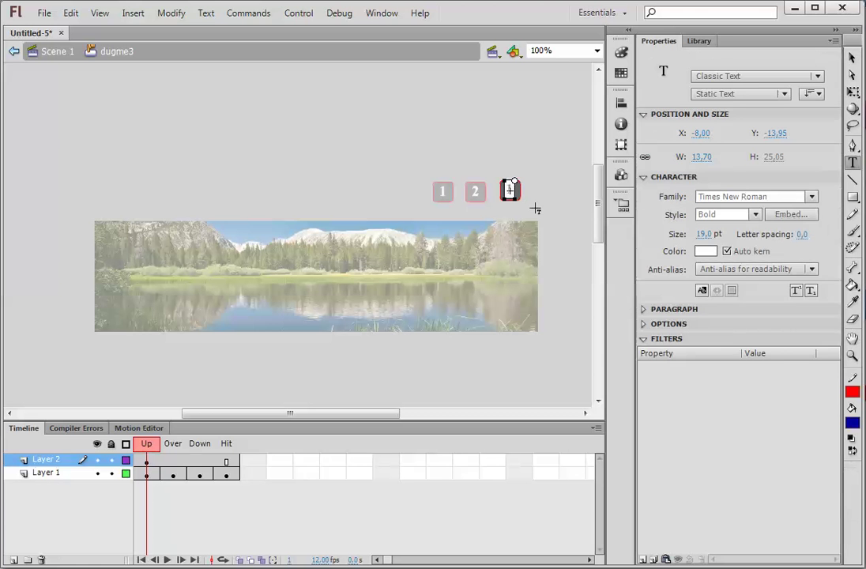
key(BackSpace)
key(Escape)
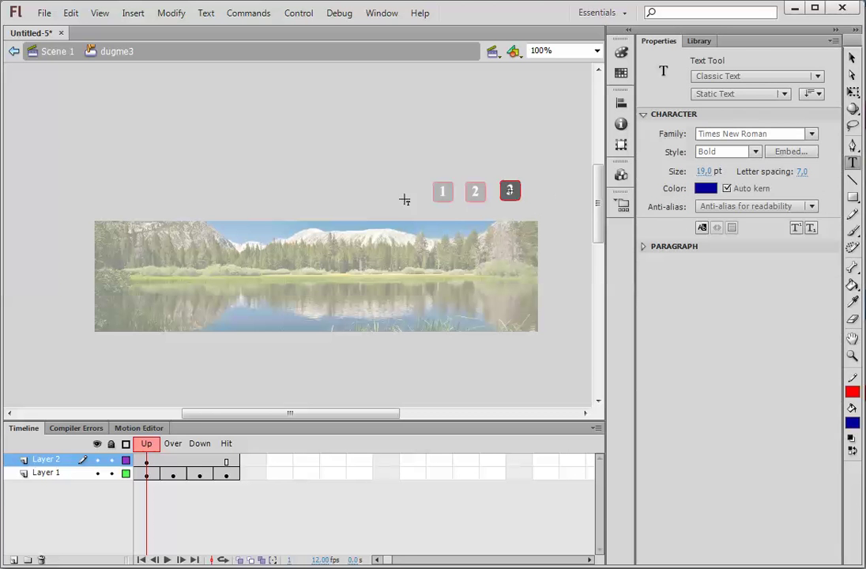
click(60, 52)
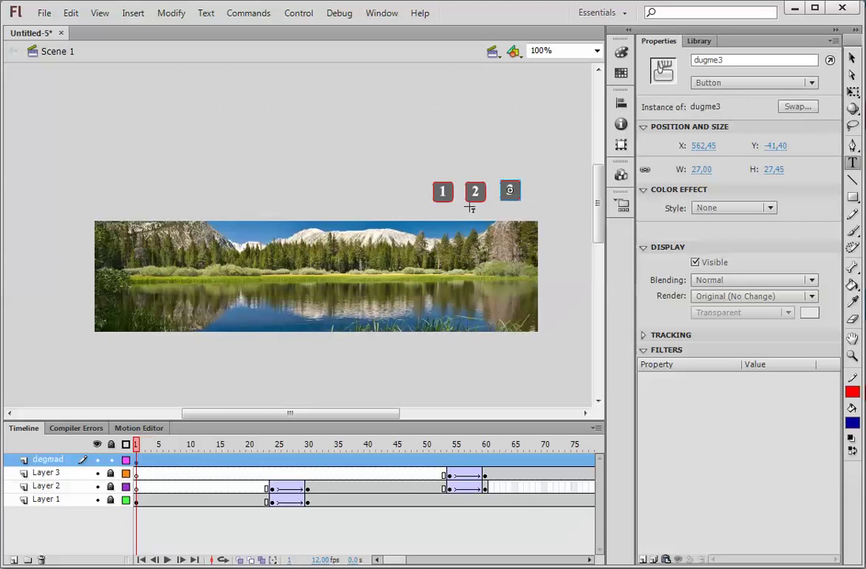
- Move the three buttons into the banner's lower-right corner, in the order 1, 2, 3
click(853, 58)
drag(515, 194, 525, 316)
drag(481, 204, 498, 318)
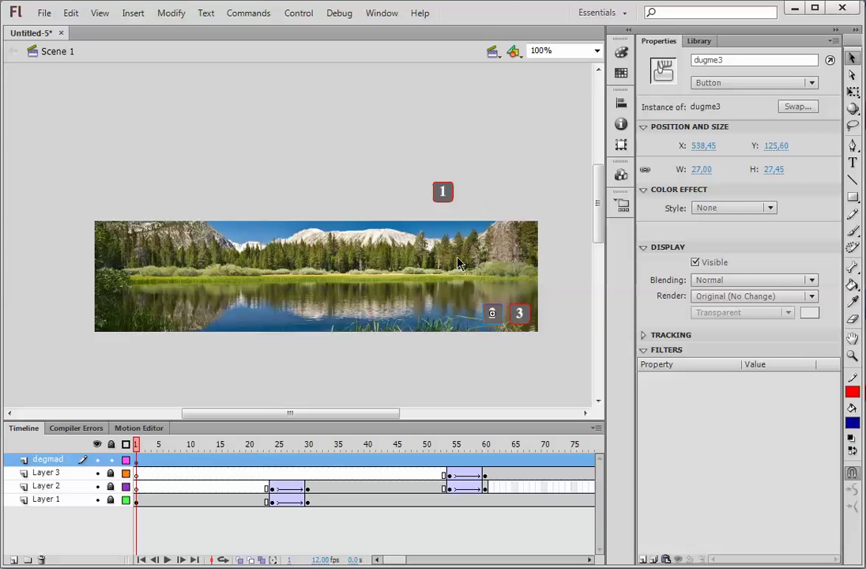
drag(449, 200, 467, 319)
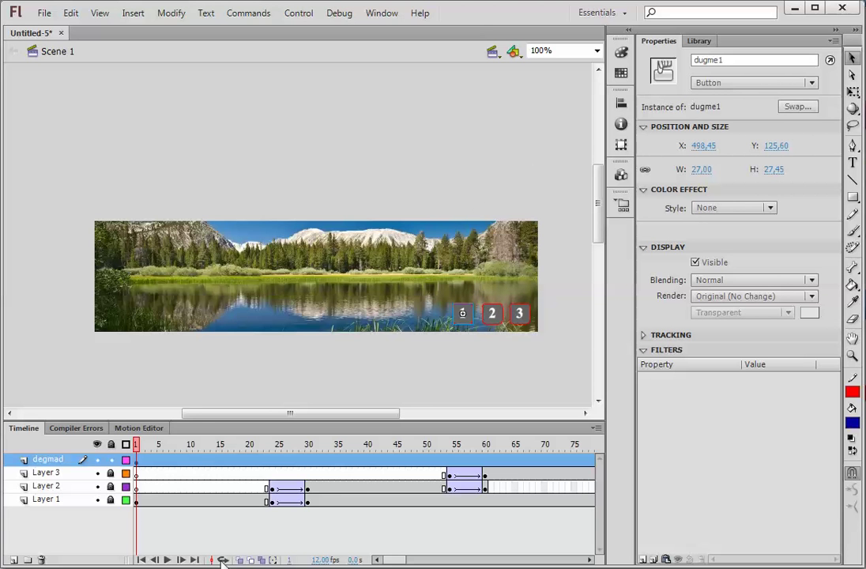
- Lock the degmad layer and add a new layer above it named action, locking that layer too
click(87, 460)
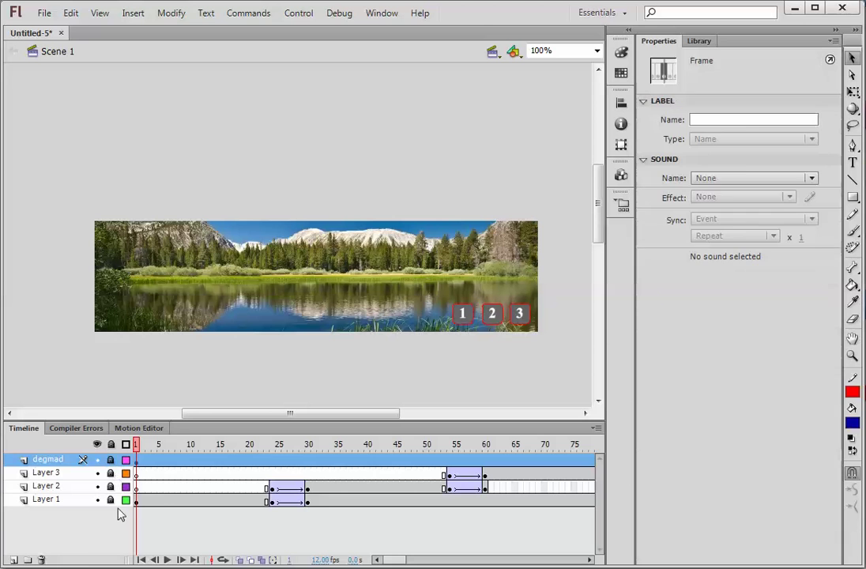
click(13, 559)
double_click(48, 460)
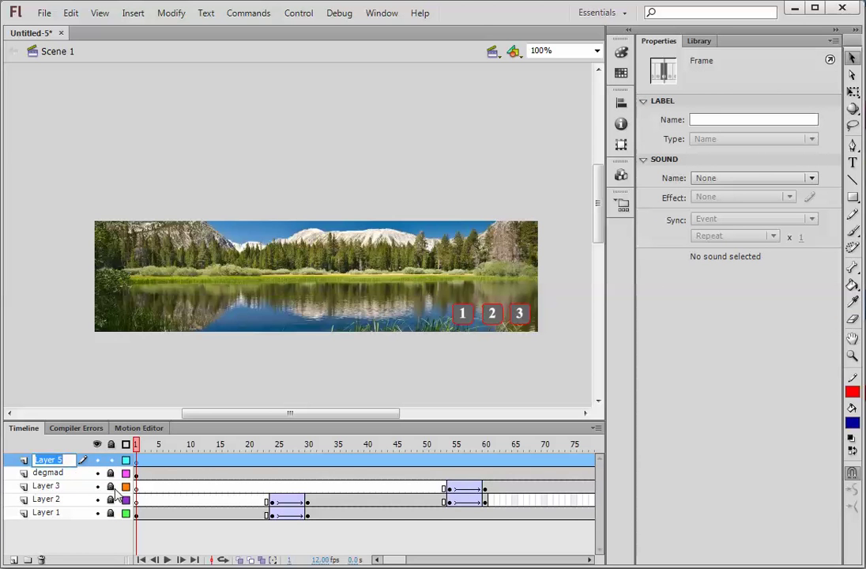
text(action)
click(196, 459)
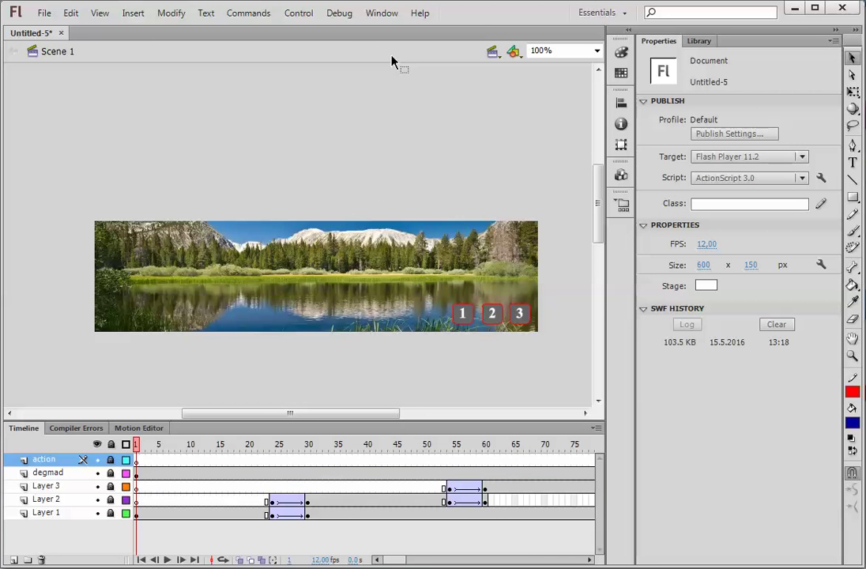
- Paste ActionScript click handlers into frame 1 of the action layer so dugme1, dugme2 and dugme3 go to and play frames 1, 30 and 60
click(385, 18)
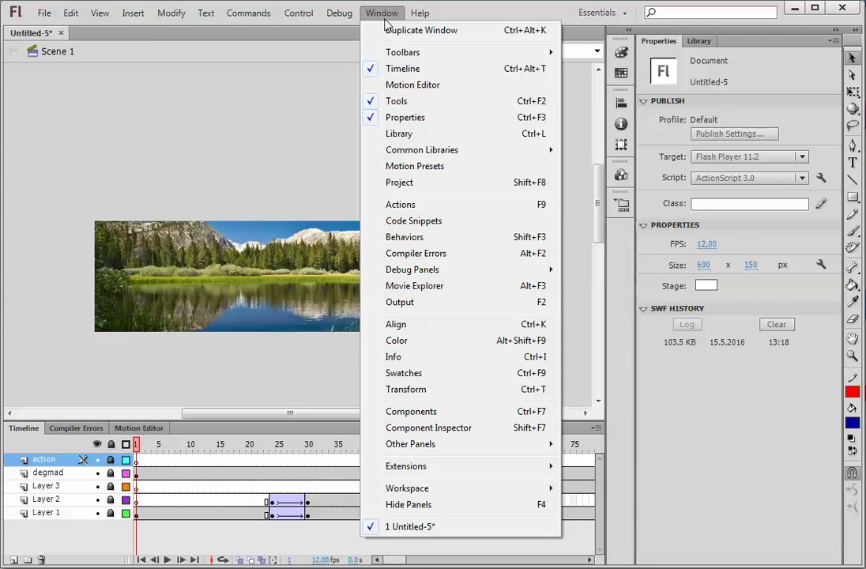
click(420, 208)
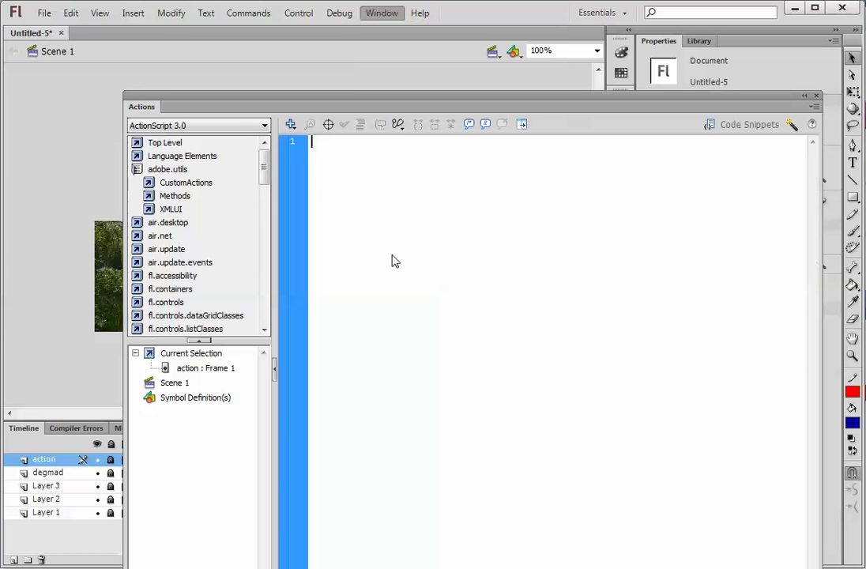
right_click(393, 261)
click(417, 344)
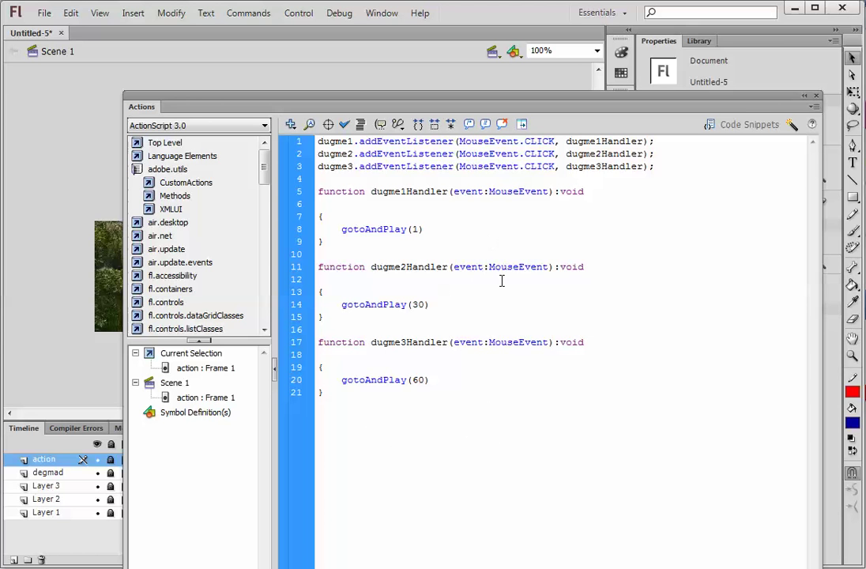
click(816, 96)
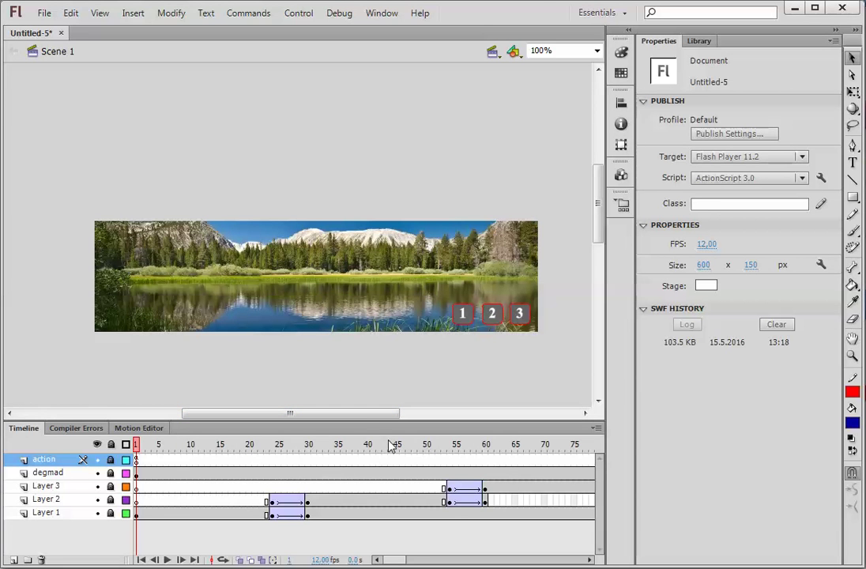
- Test the movie and try buttons 1, 2 and 3 in varying order to check the slideshow navigation
key(ctrl+Return)
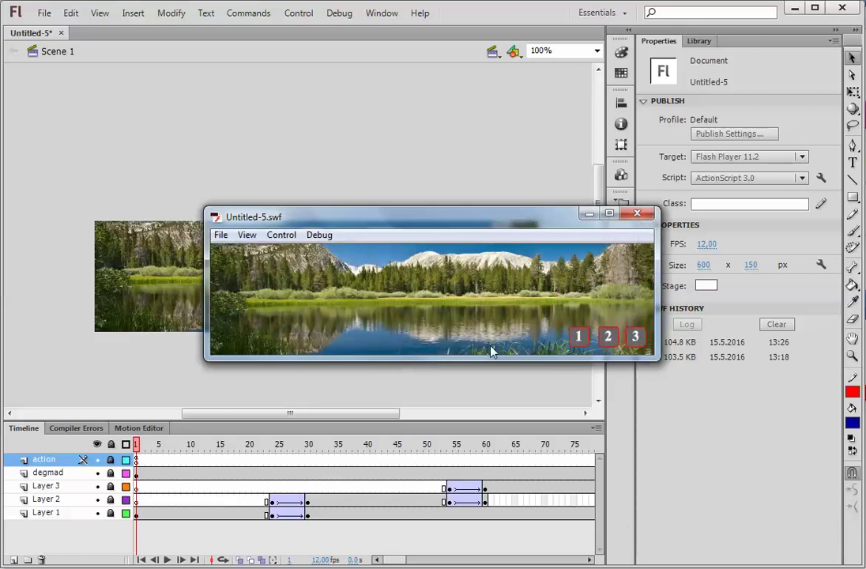
click(608, 340)
click(581, 338)
click(634, 340)
click(583, 340)
click(607, 340)
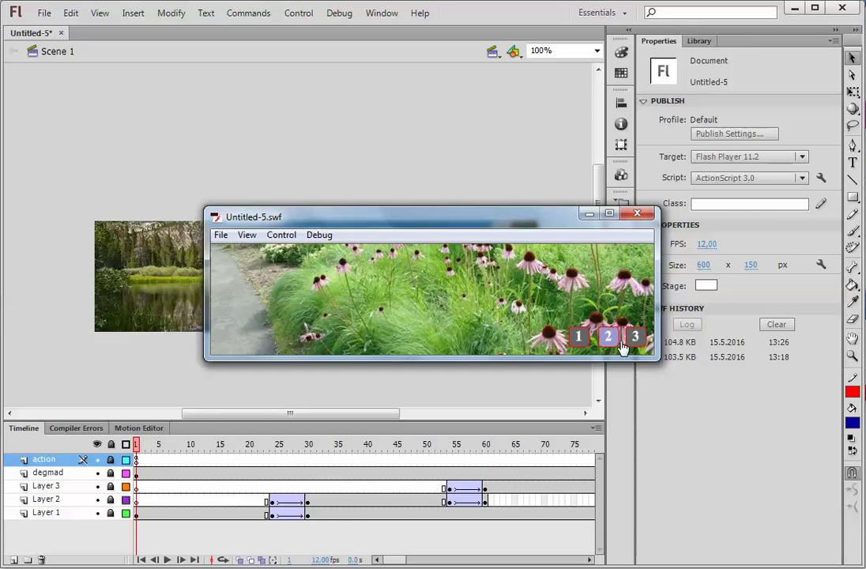
click(635, 338)
click(581, 340)
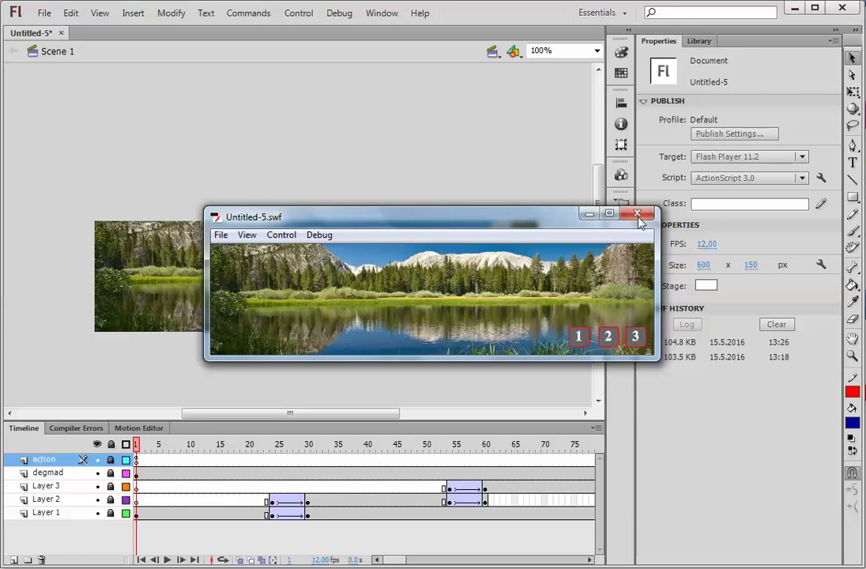